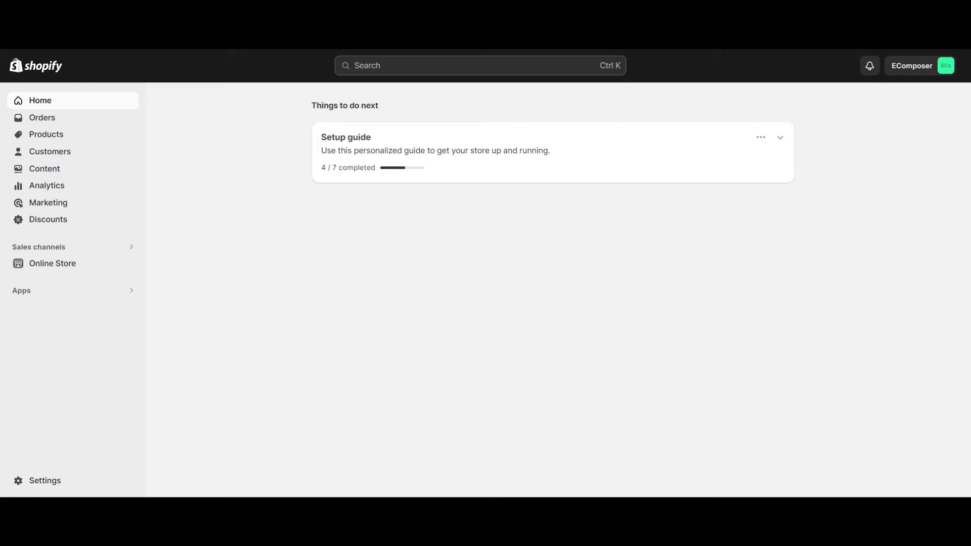
Launch EComposer Builder from the admin app search and scroll the Dashboard to Recent layouts
click(33, 291)
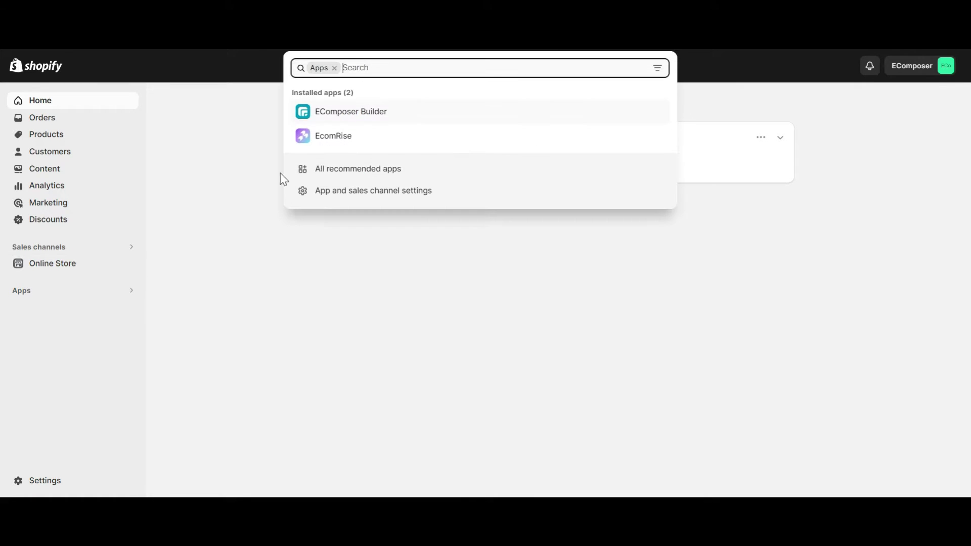
click(381, 112)
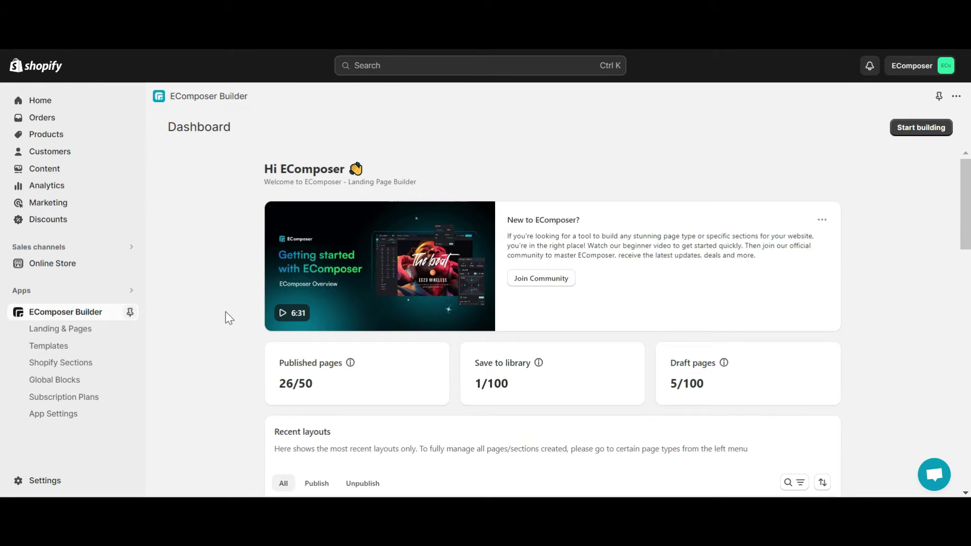
scroll(405, 334, down, 4)
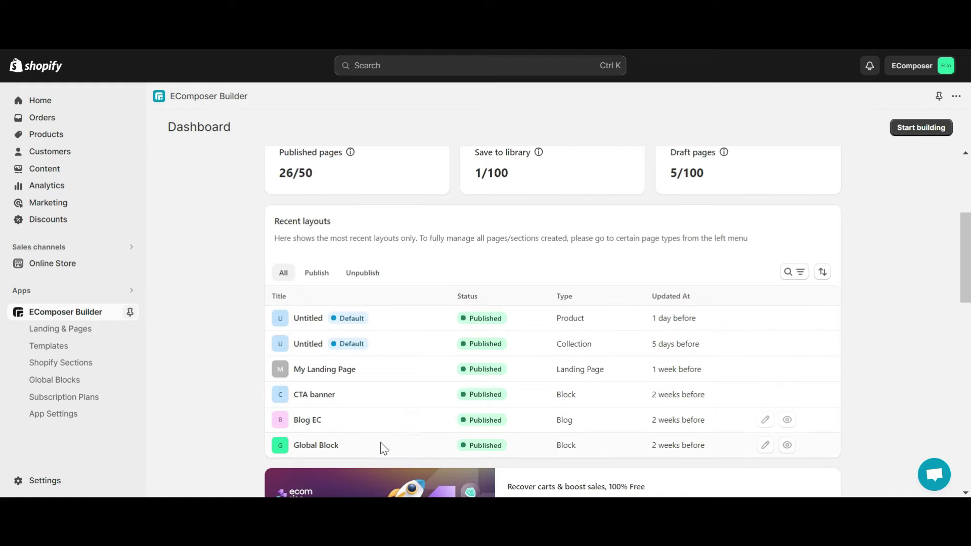
Create a Blank-template page titled 'My Landing Page' and open it for editing
click(918, 130)
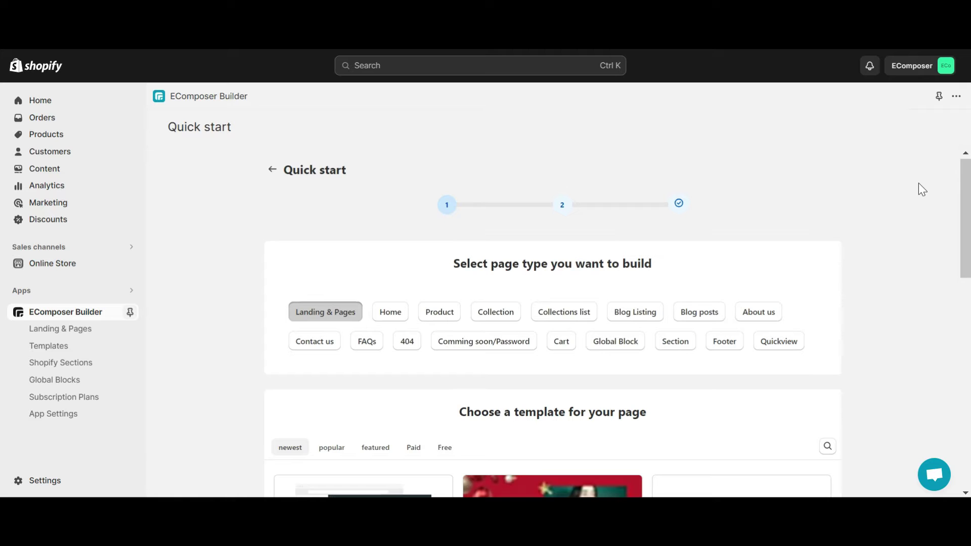
scroll(887, 194, down, 5)
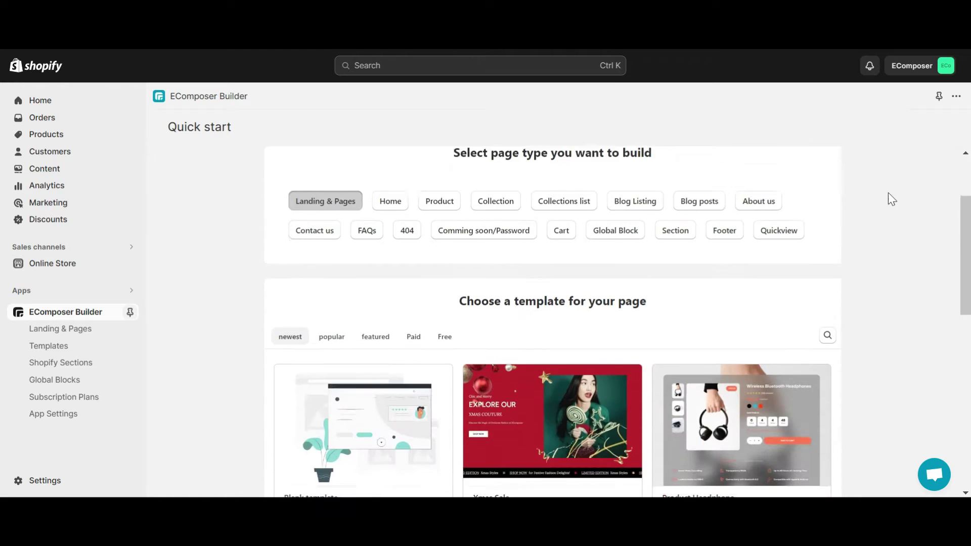
click(298, 368)
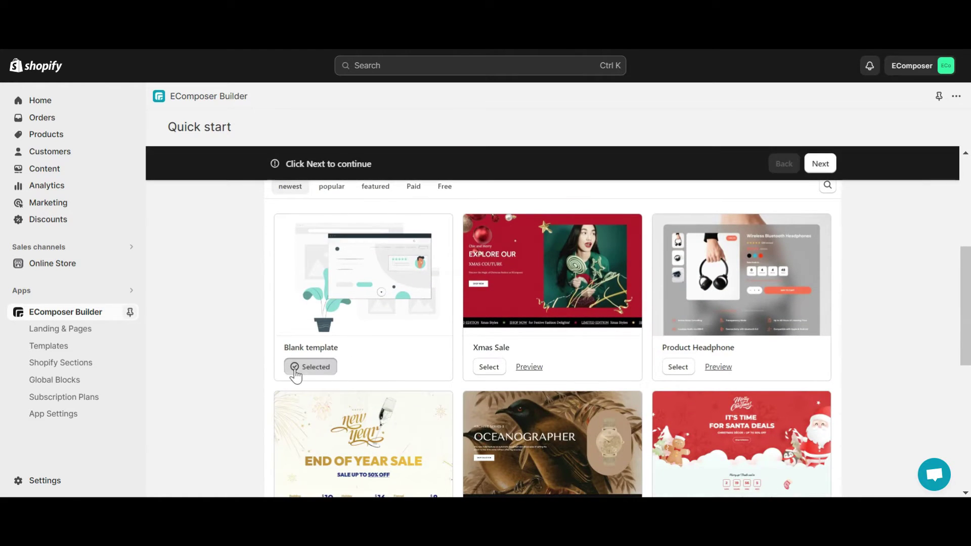
click(814, 167)
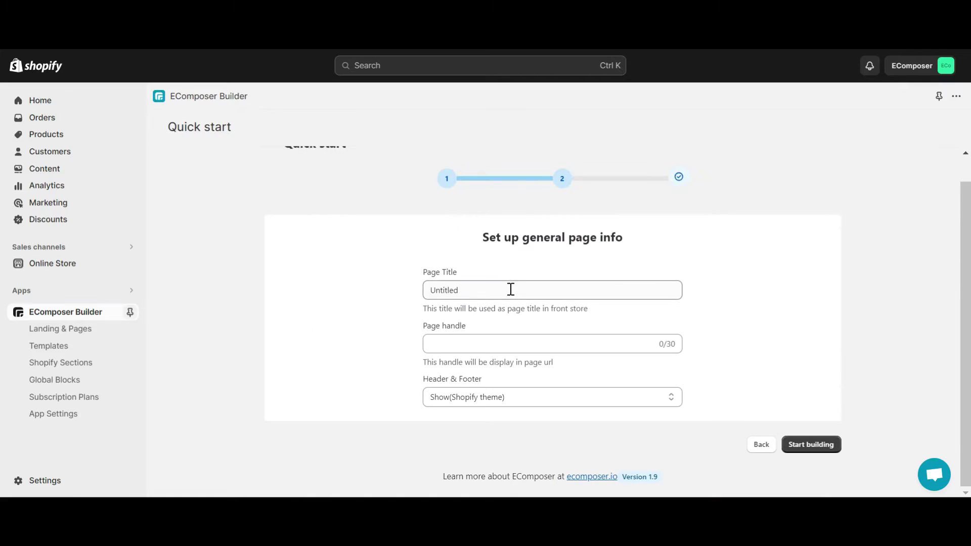
drag(463, 290, 385, 280)
text(My L)
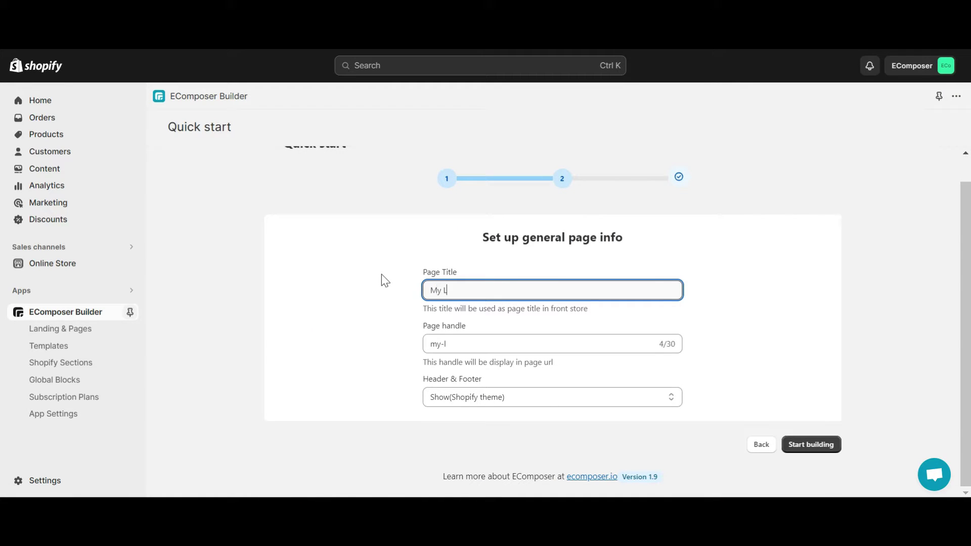
text(anding Page)
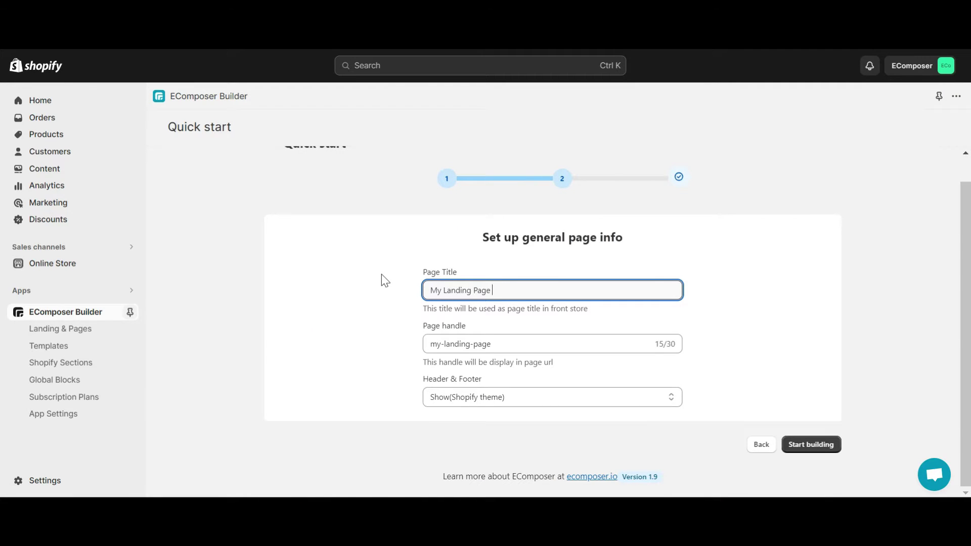
click(813, 448)
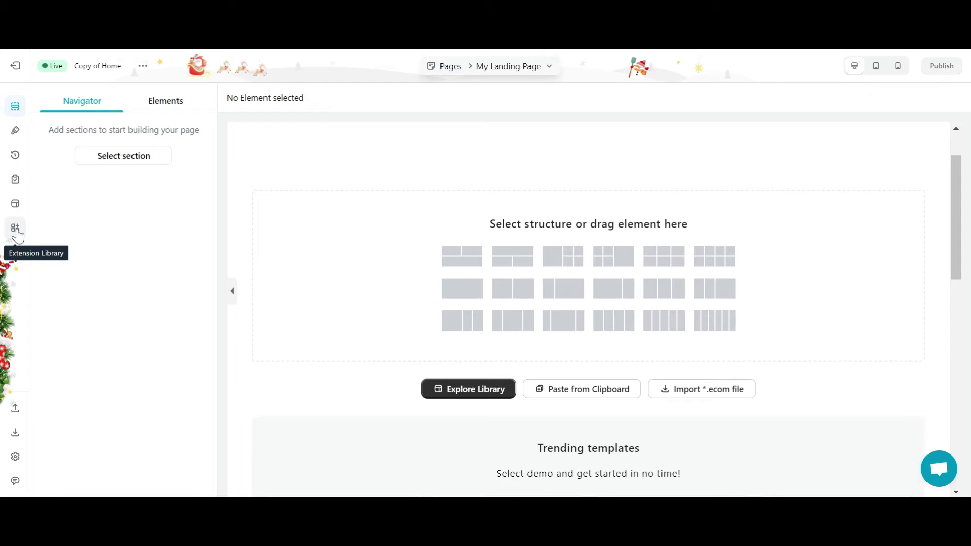
Expand the Extensions (2) element category and open the Extension Library via Add More
click(163, 101)
scroll(109, 228, down, 5)
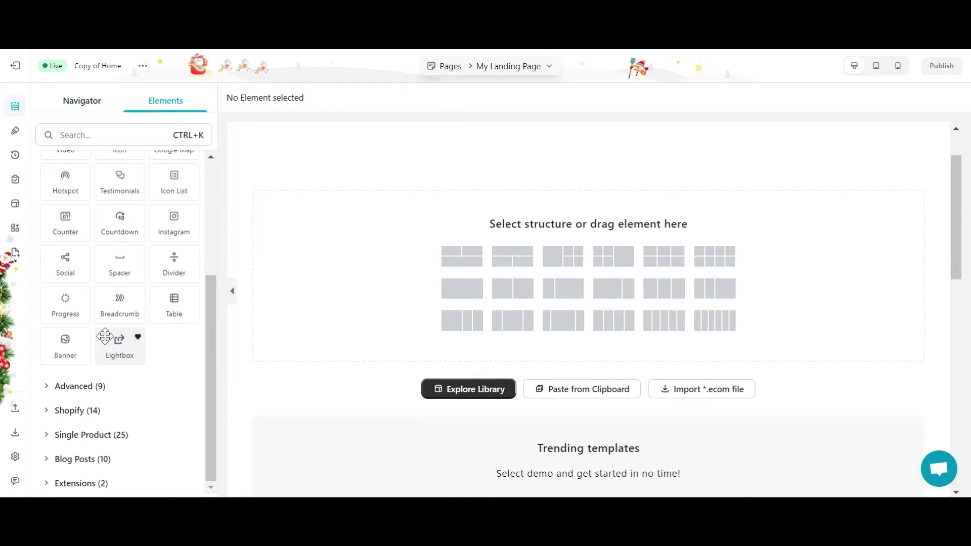
click(97, 483)
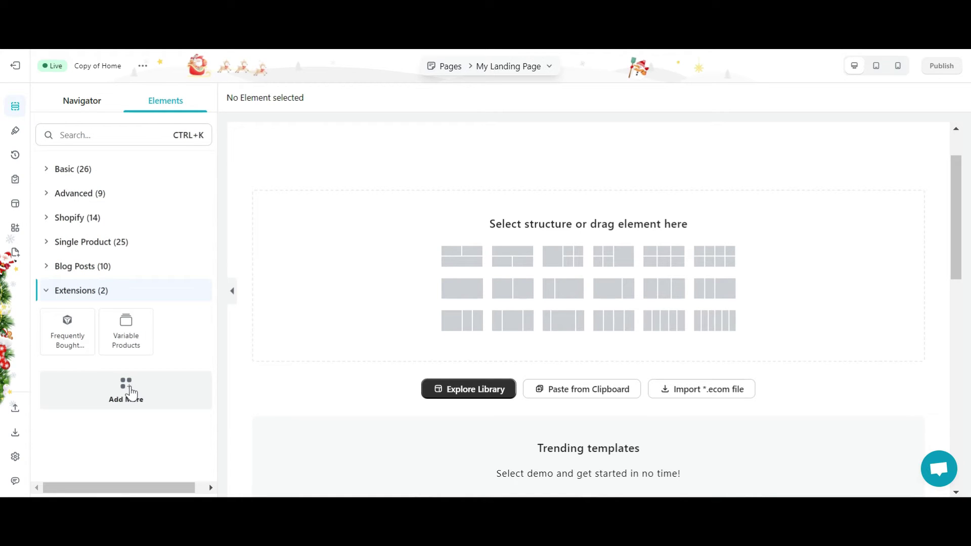
click(130, 390)
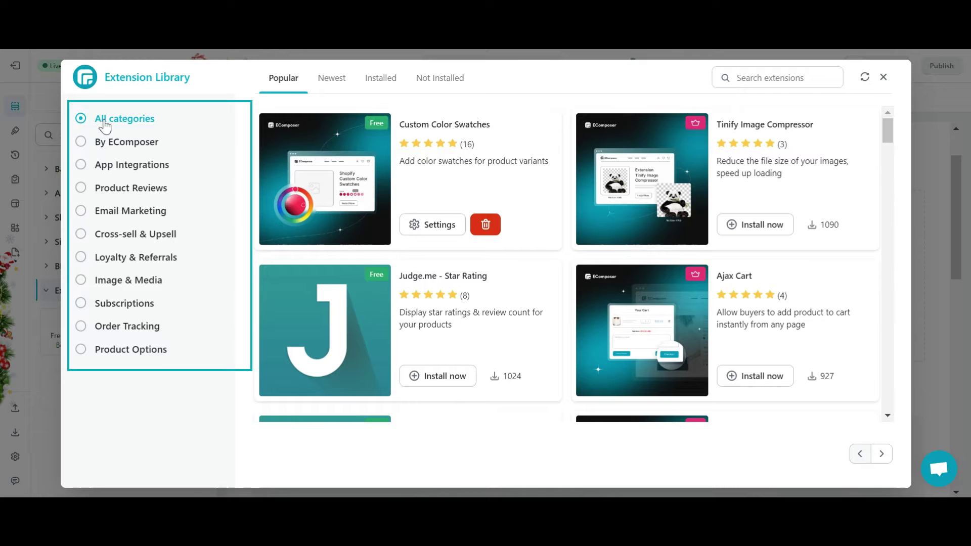
click(137, 146)
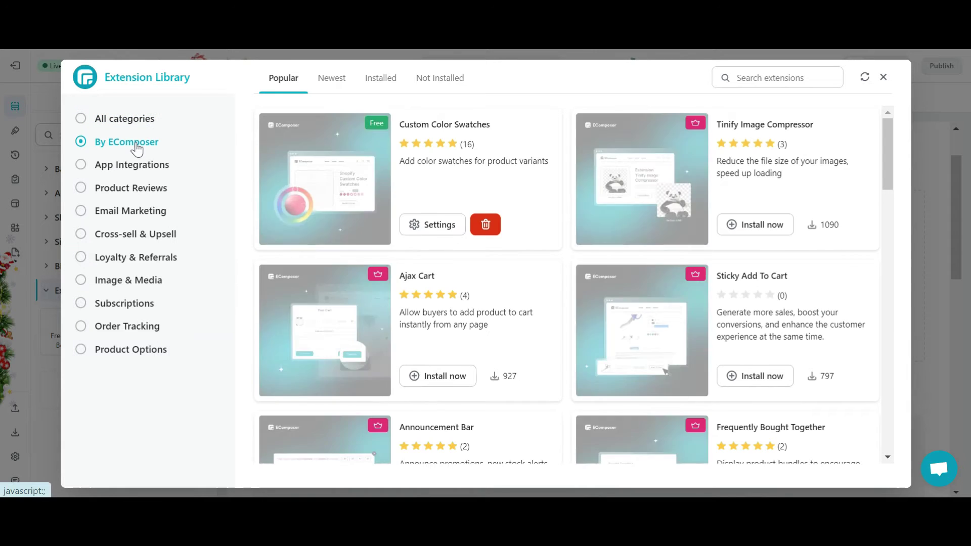
scroll(607, 233, down, 4)
scroll(648, 243, down, 15)
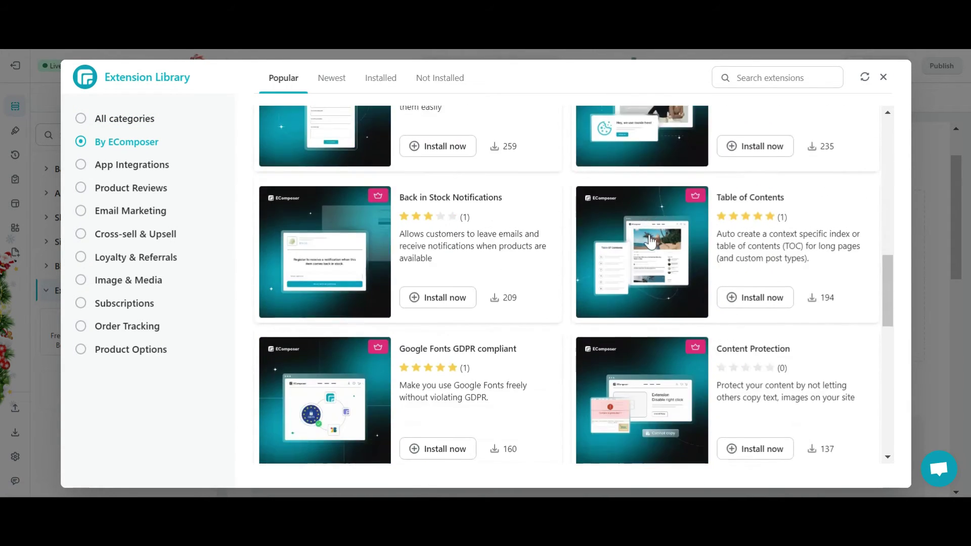
scroll(652, 242, up, 20)
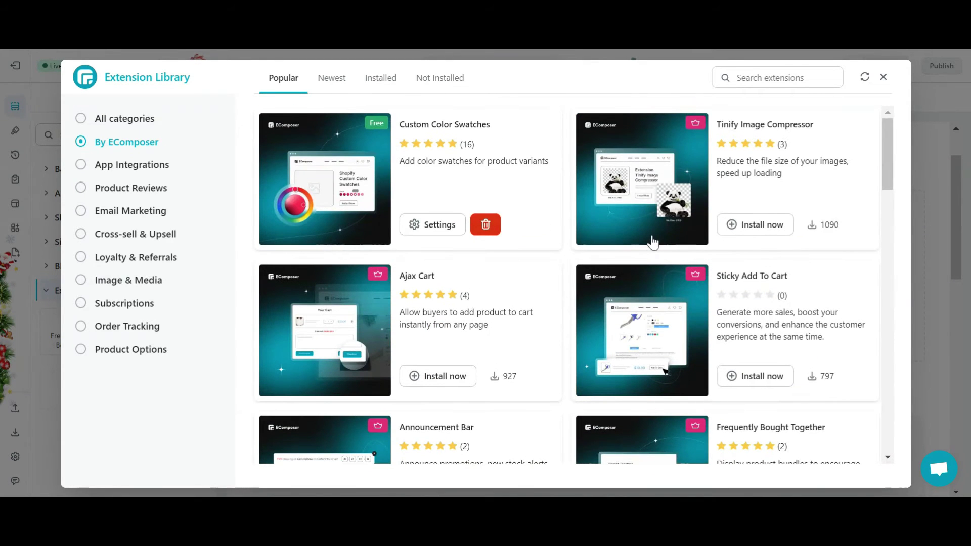
click(157, 169)
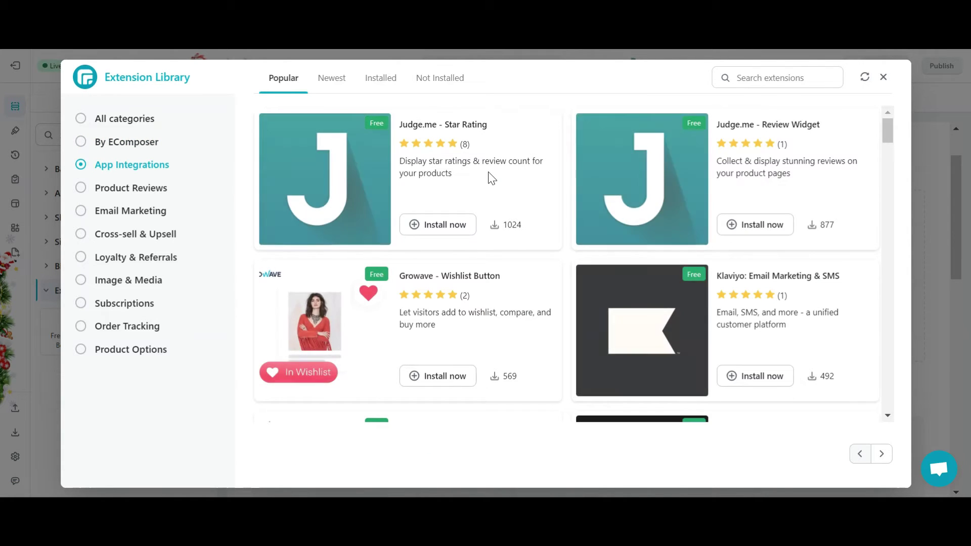
scroll(491, 178, down, 3)
scroll(492, 178, down, 15)
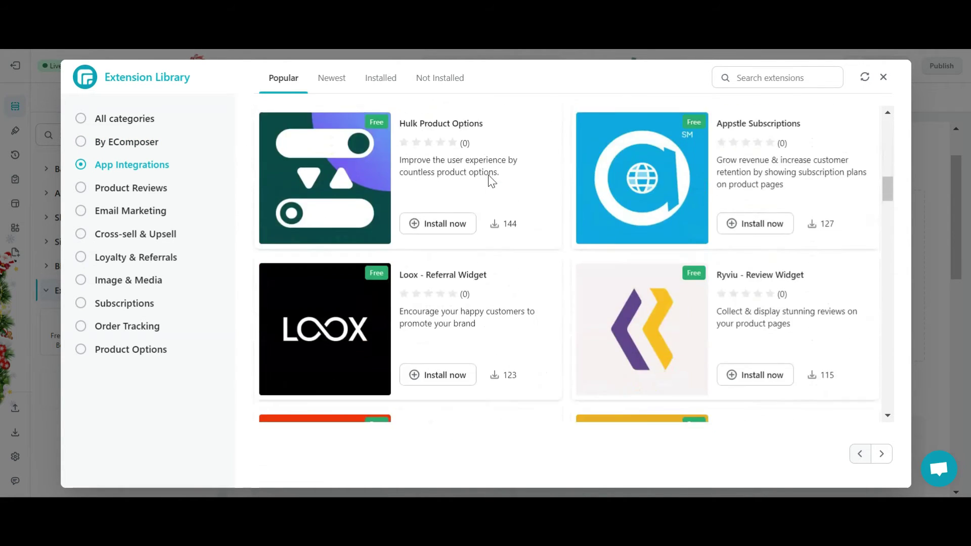
scroll(491, 178, down, 20)
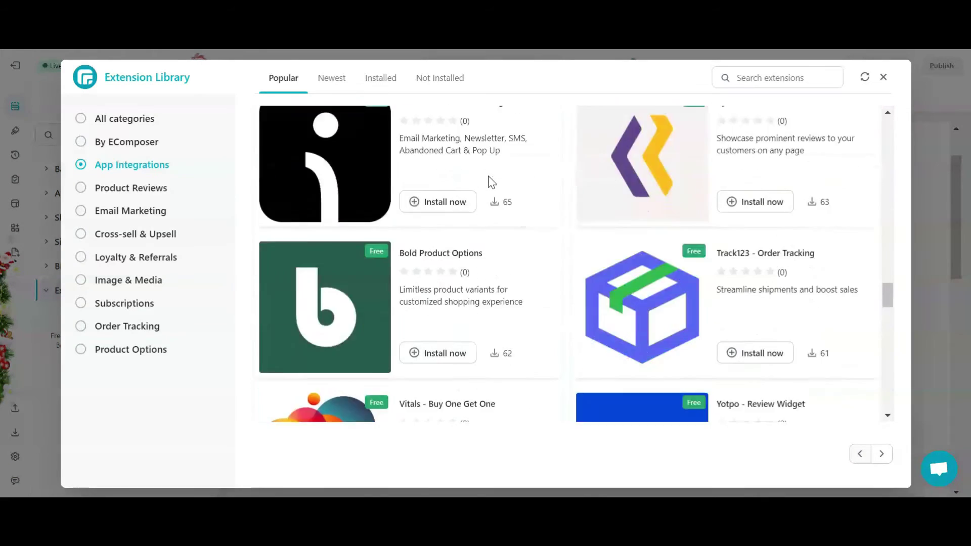
scroll(489, 181, down, 10)
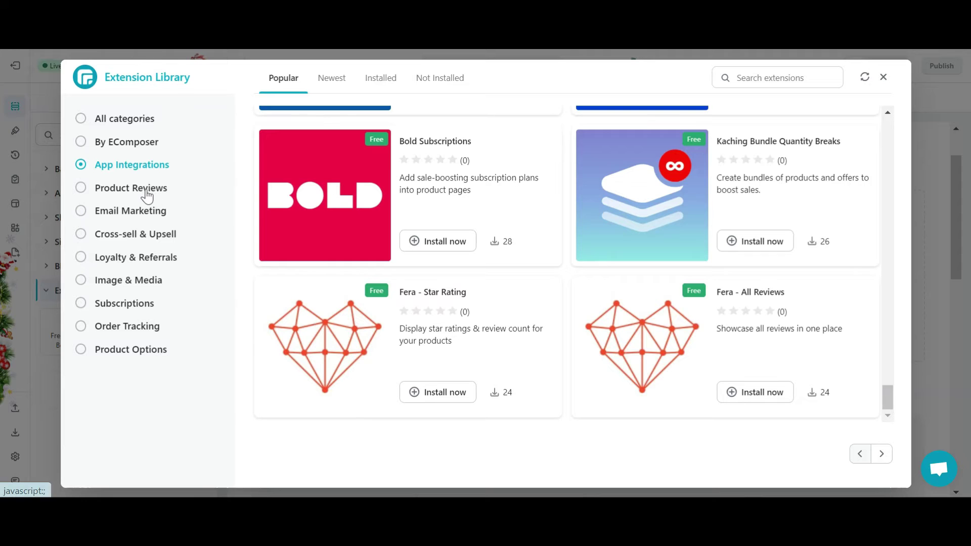
click(147, 196)
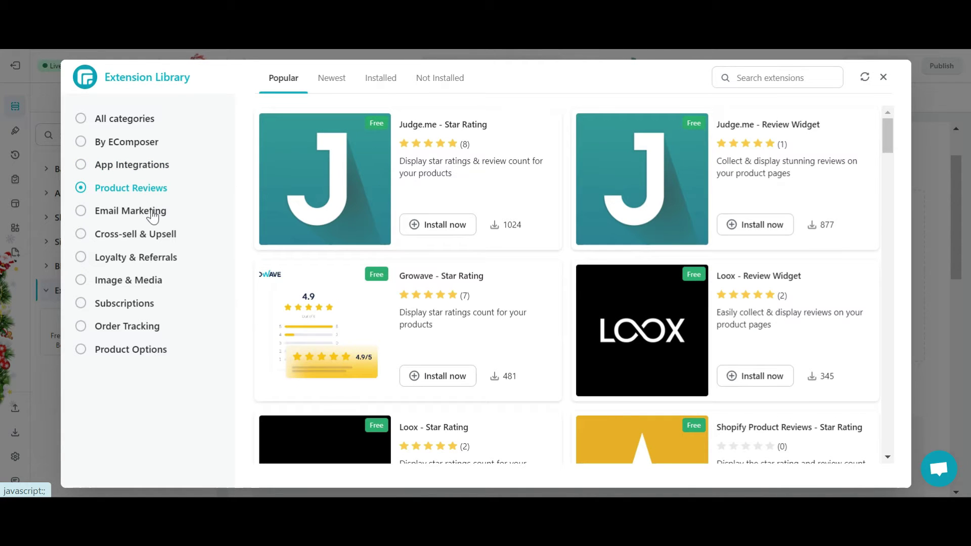
click(152, 211)
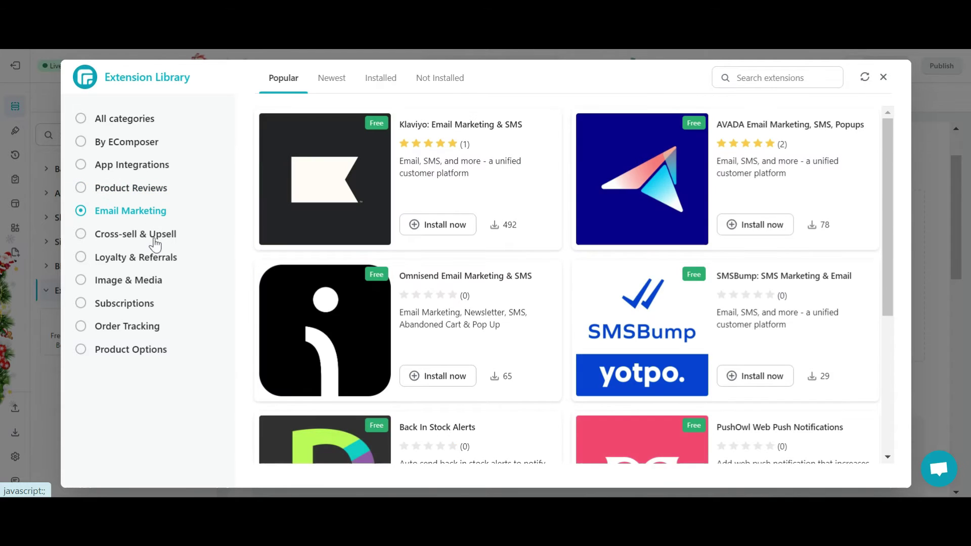
click(156, 241)
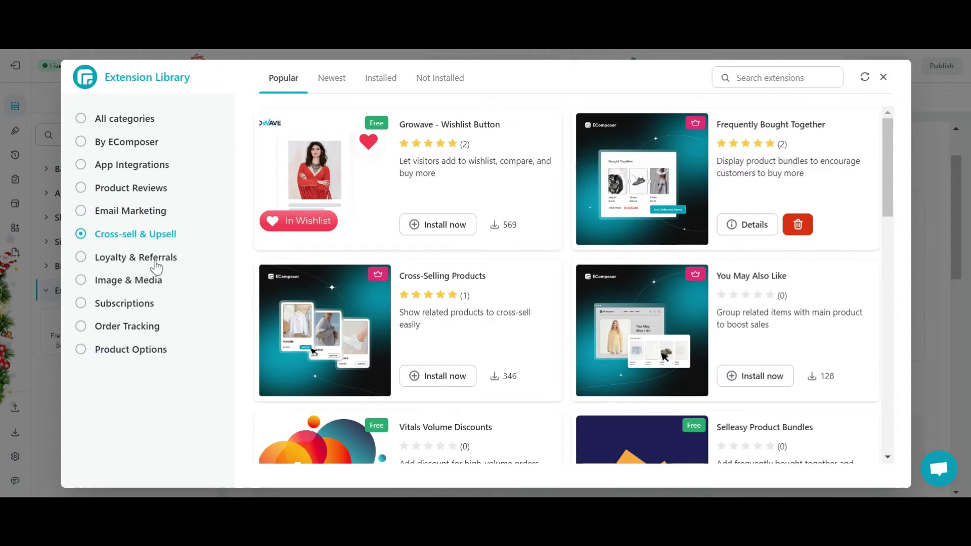
click(157, 266)
click(150, 284)
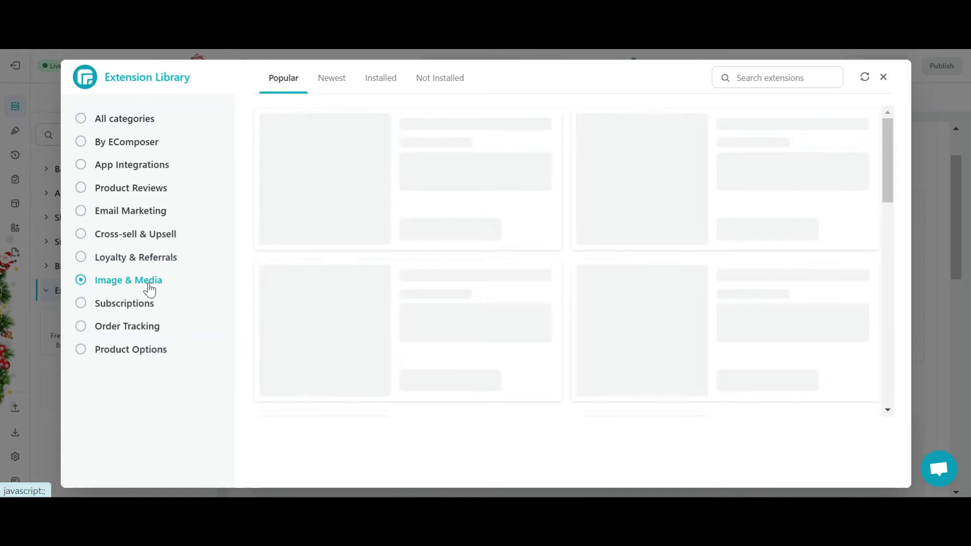
click(143, 305)
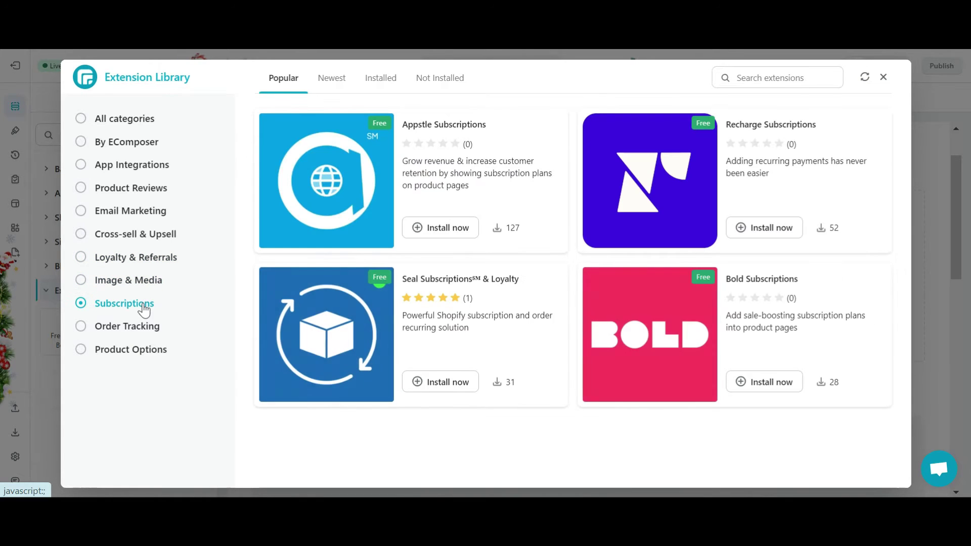
click(140, 334)
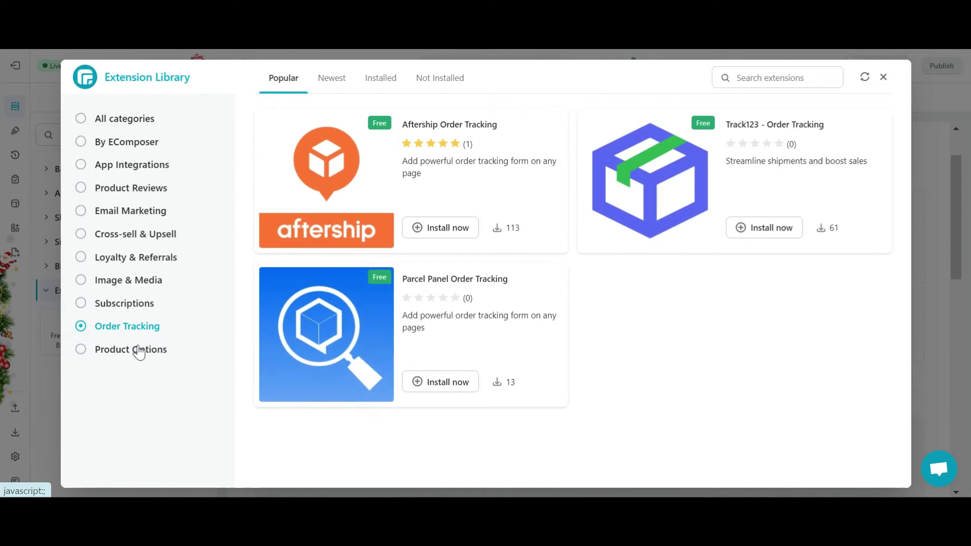
click(139, 352)
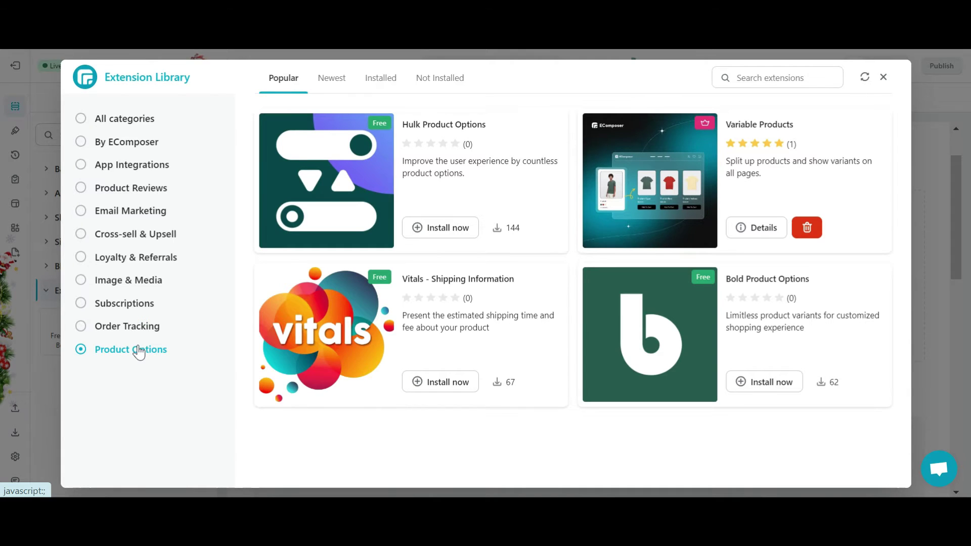
click(123, 120)
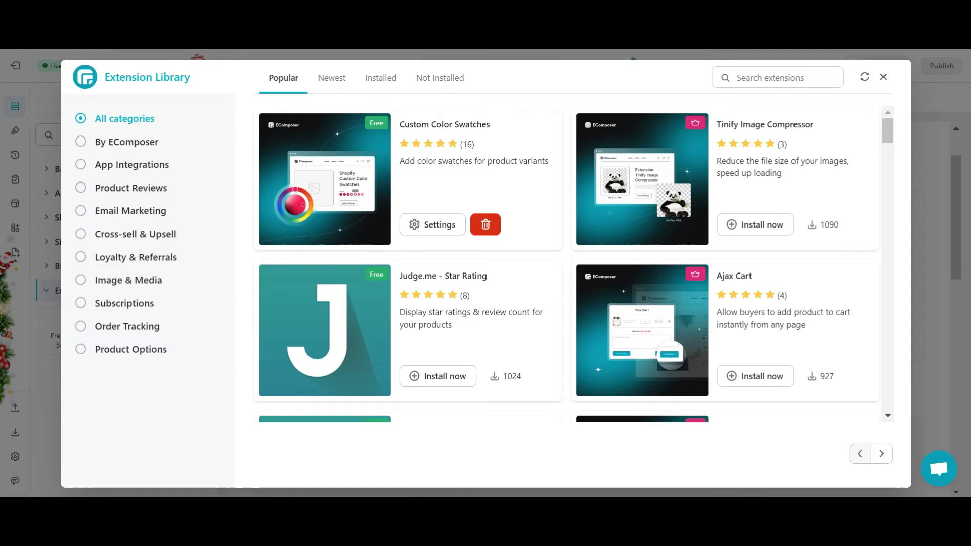
Search extensions for 'Frequently Bought Together', then clear the search and show All categories
click(799, 79)
text(Frequently Boug)
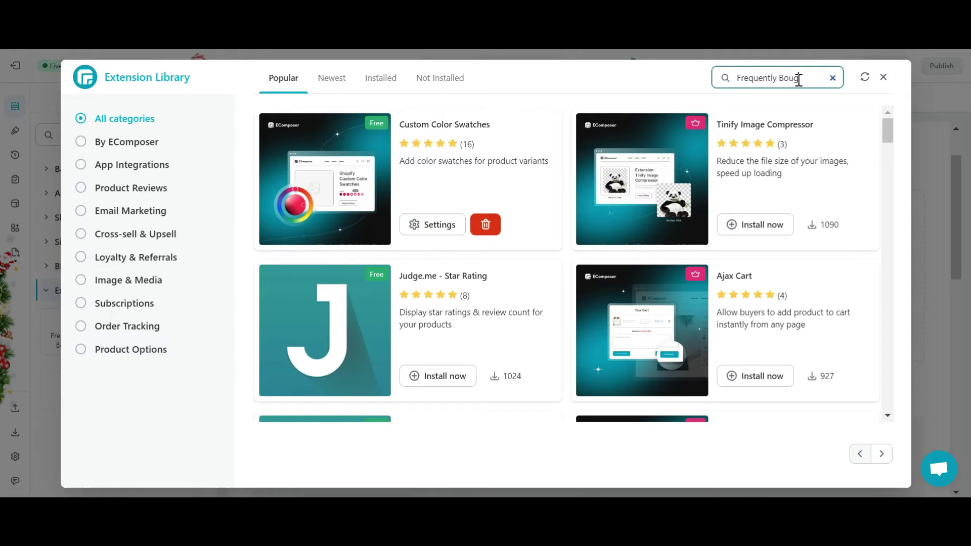
text(ht Together)
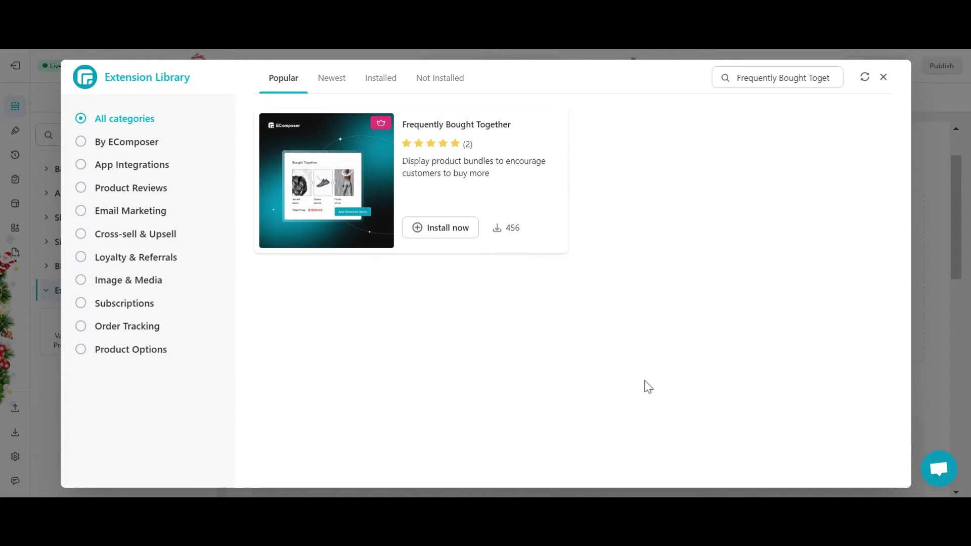
click(778, 77)
click(832, 77)
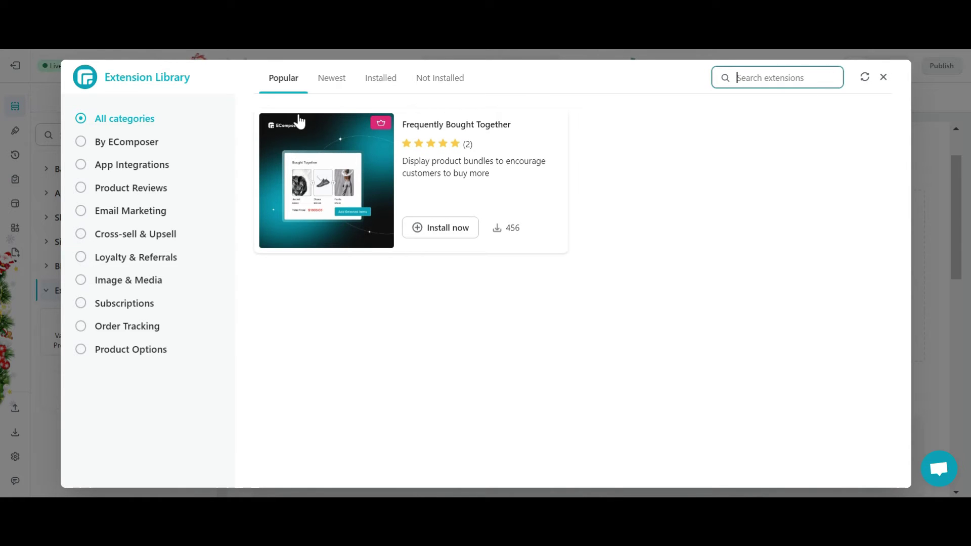
click(123, 122)
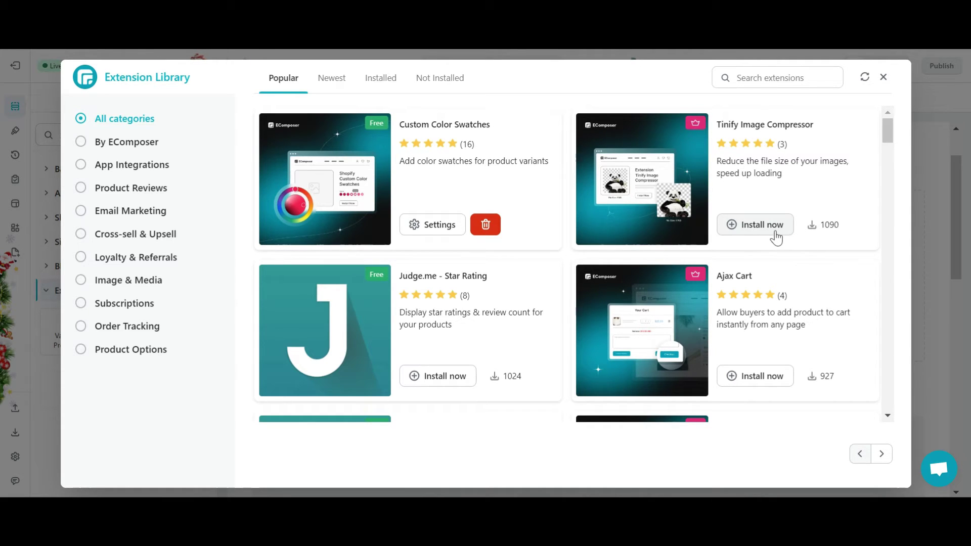
Install the Tinify Image Compressor extension and dismiss the Congratulations message
click(775, 235)
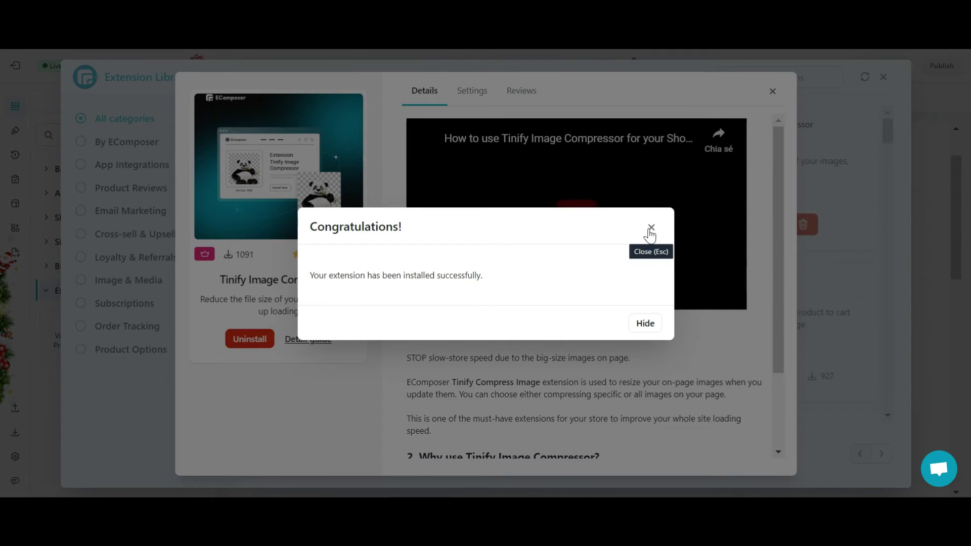
click(651, 229)
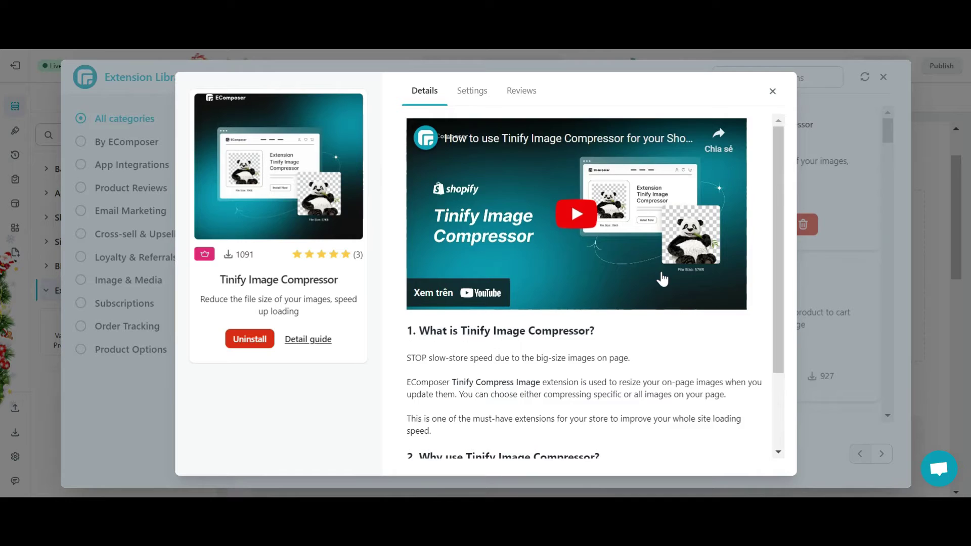
scroll(663, 278, down, 2)
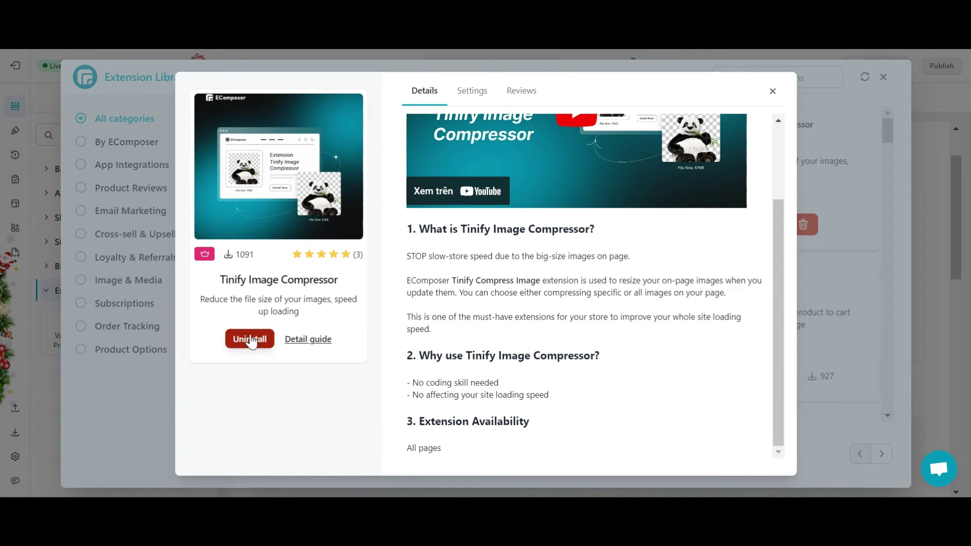
Close the Tinify details panel and the Extension Library to return to the empty page
click(250, 340)
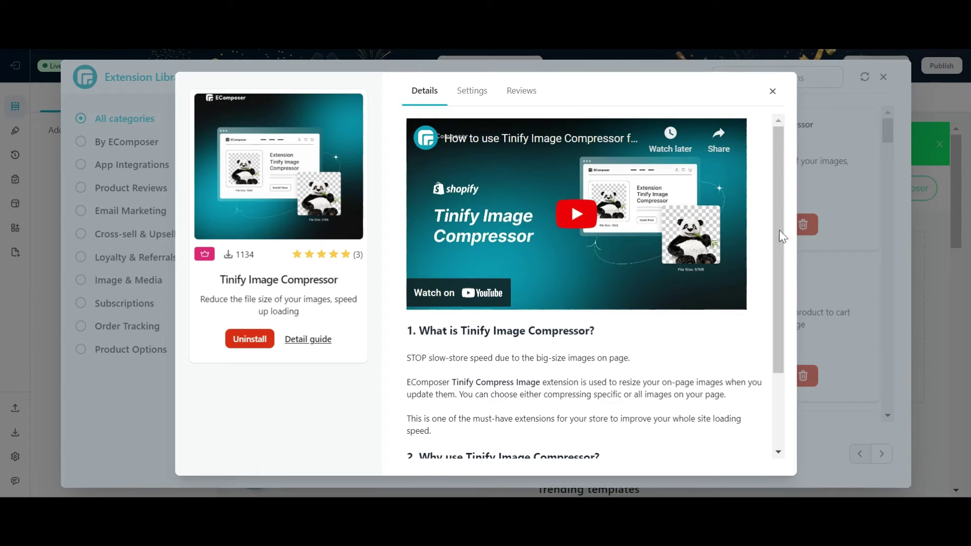
click(897, 234)
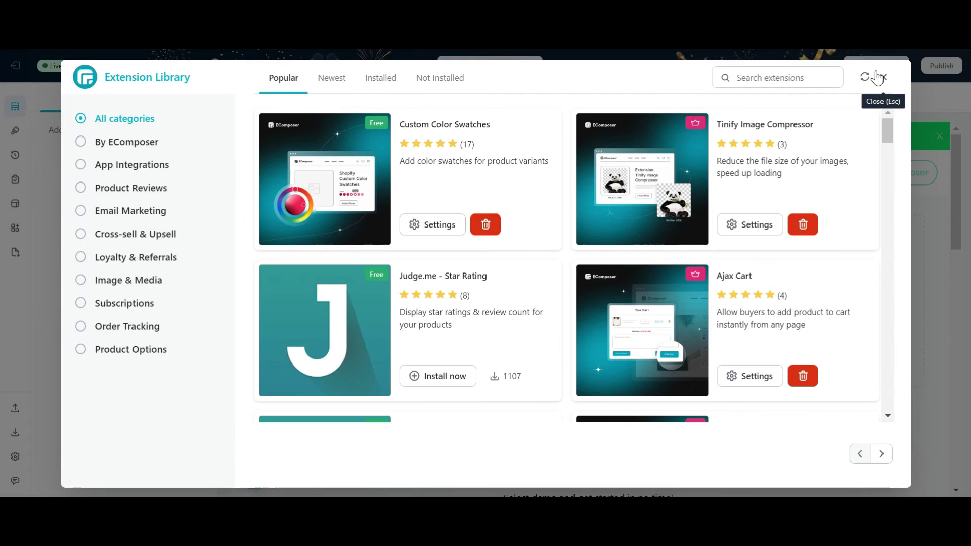
click(884, 77)
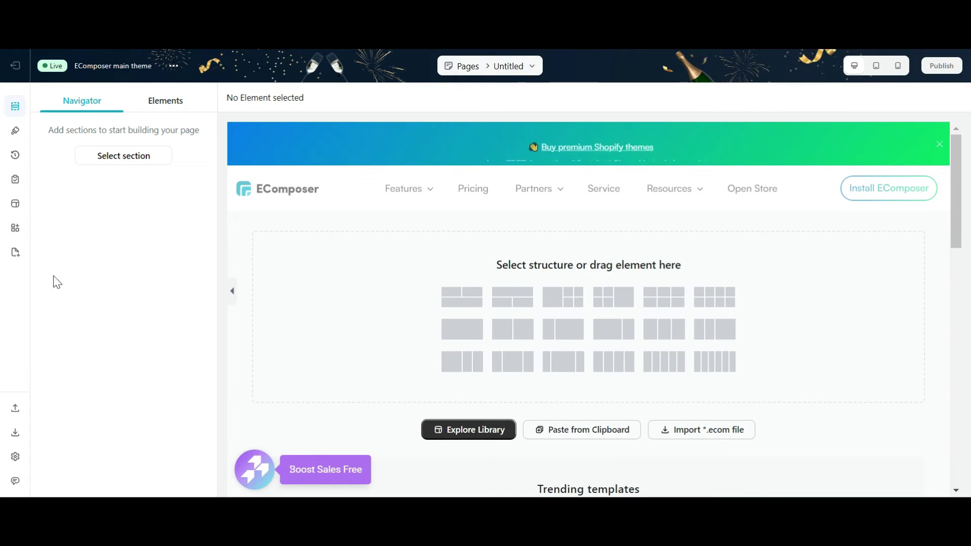
Drag the Table Of Contents extension below the page header and view its Design settings
click(164, 100)
scroll(152, 283, down, 4)
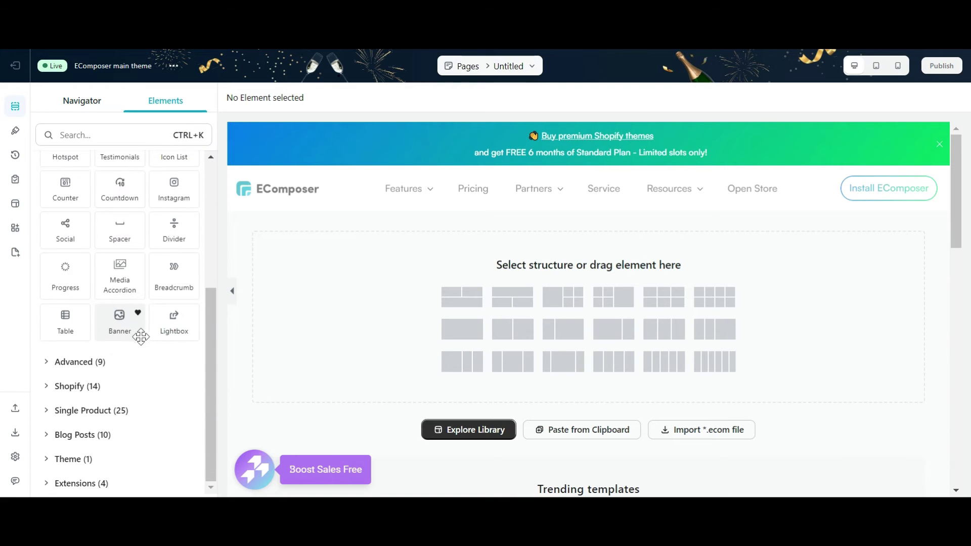
click(102, 481)
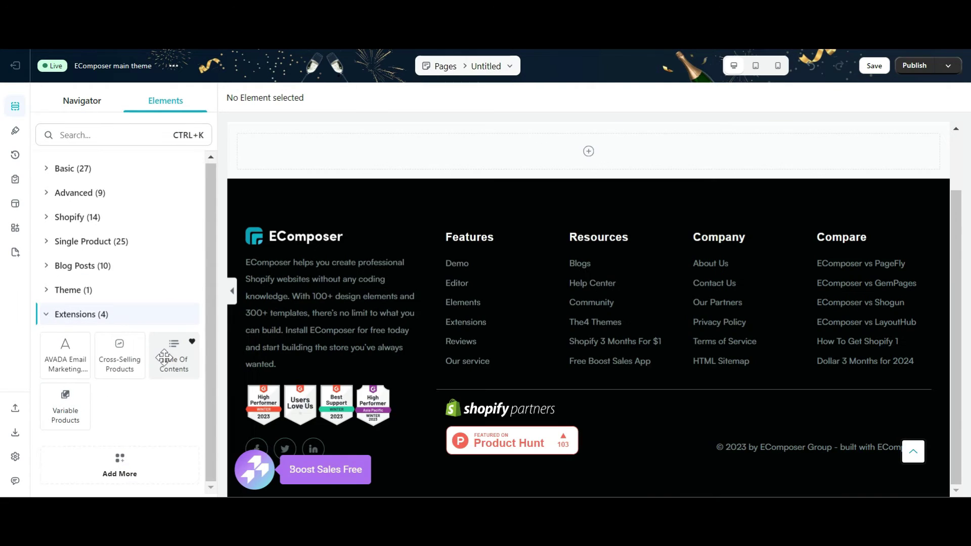
drag(164, 357, 481, 223)
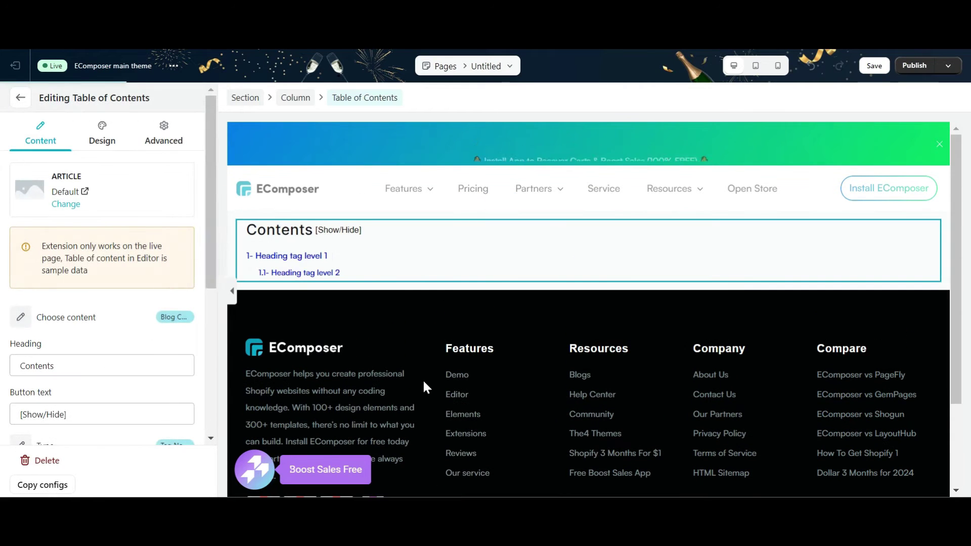
click(104, 137)
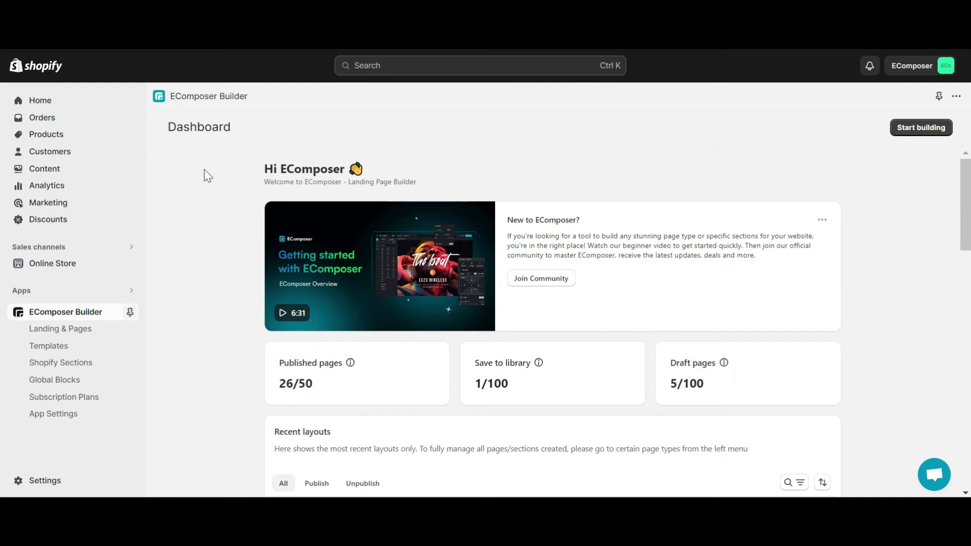
Open My Product Page (Denim Bucket Hat) and list Elements with Single Product collapsed
scroll(536, 349, down, 5)
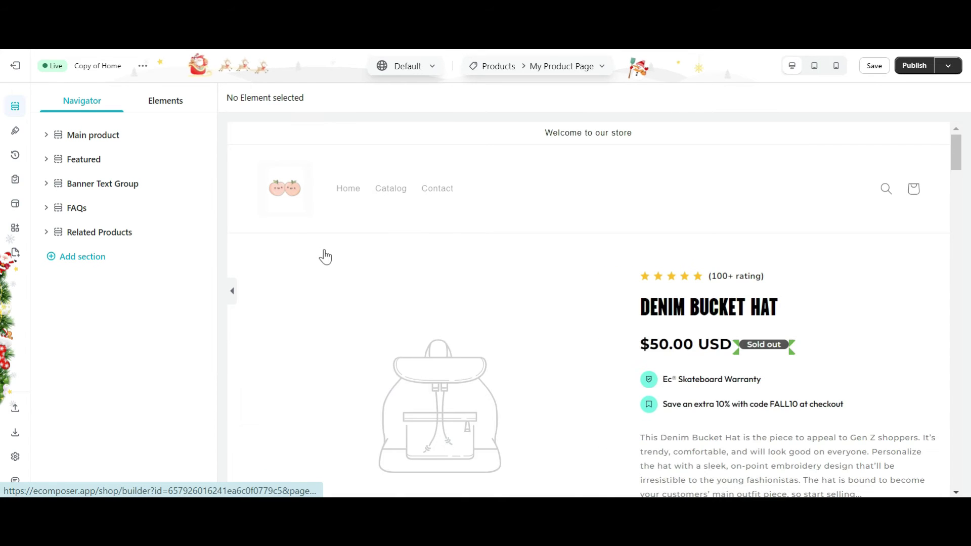
scroll(325, 257, down, 2)
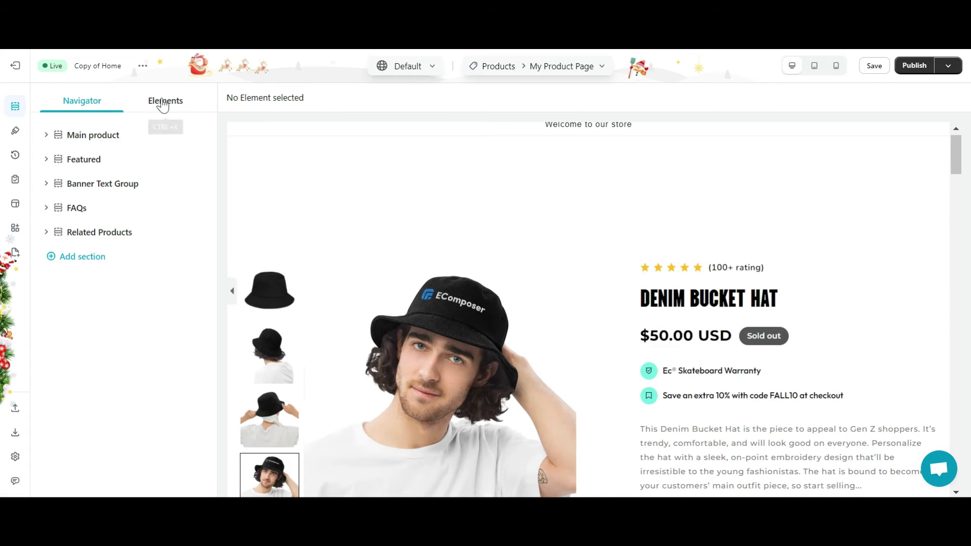
click(163, 102)
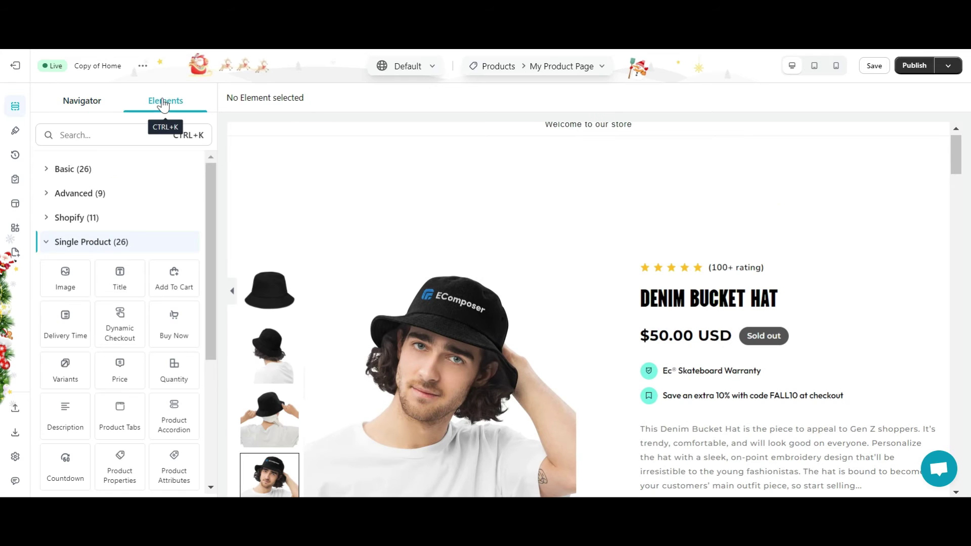
click(129, 242)
Find 'Frequently Bought Together' in the Extension Library, install it, and close its details
click(78, 267)
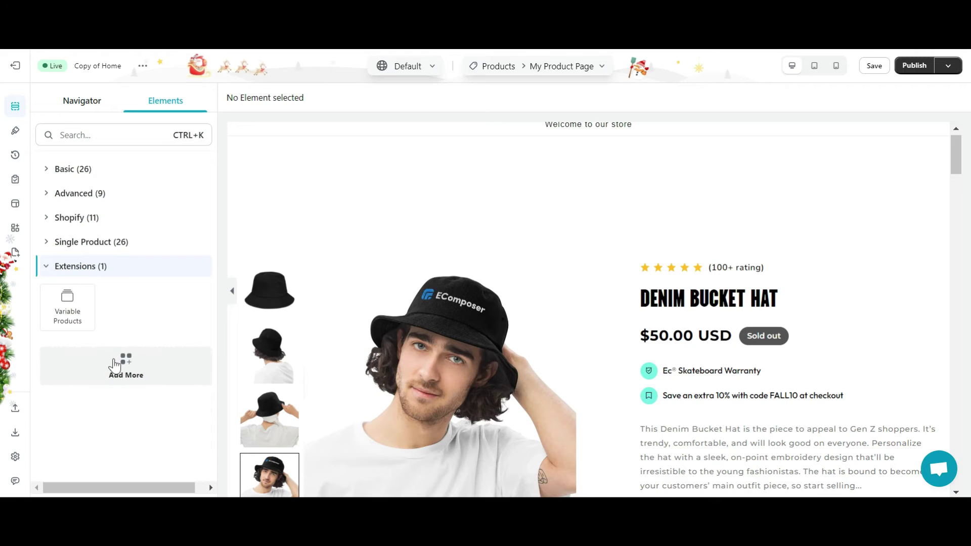
click(115, 364)
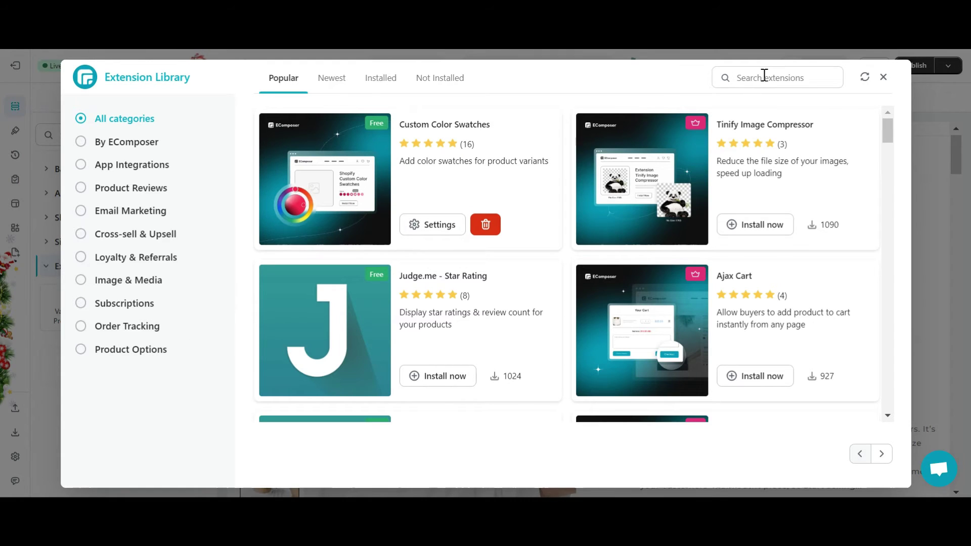
click(764, 75)
text(f)
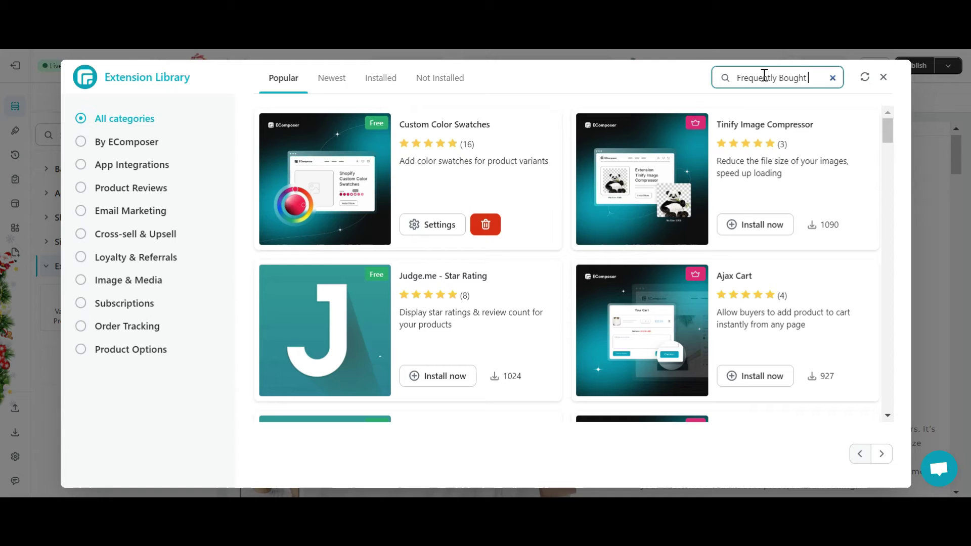
text(requently Bought Together)
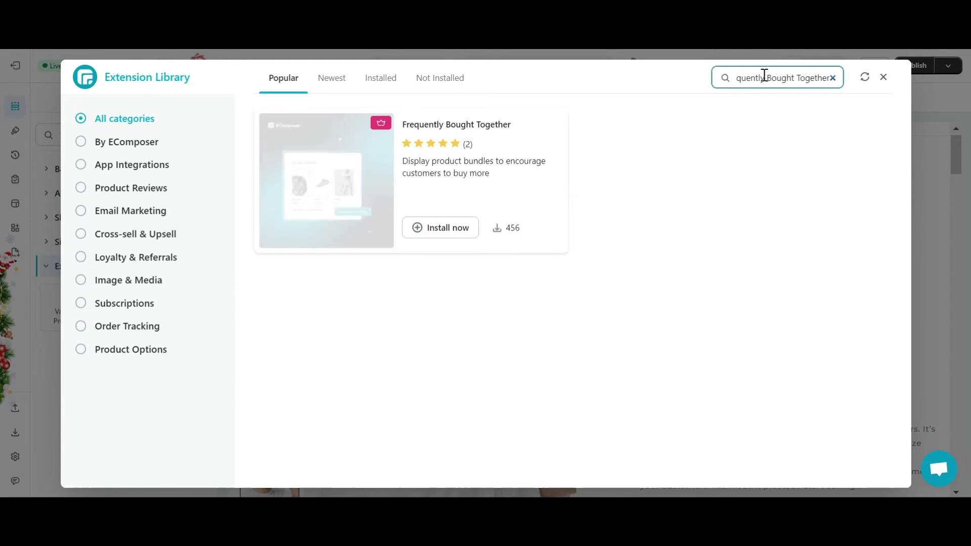
click(445, 229)
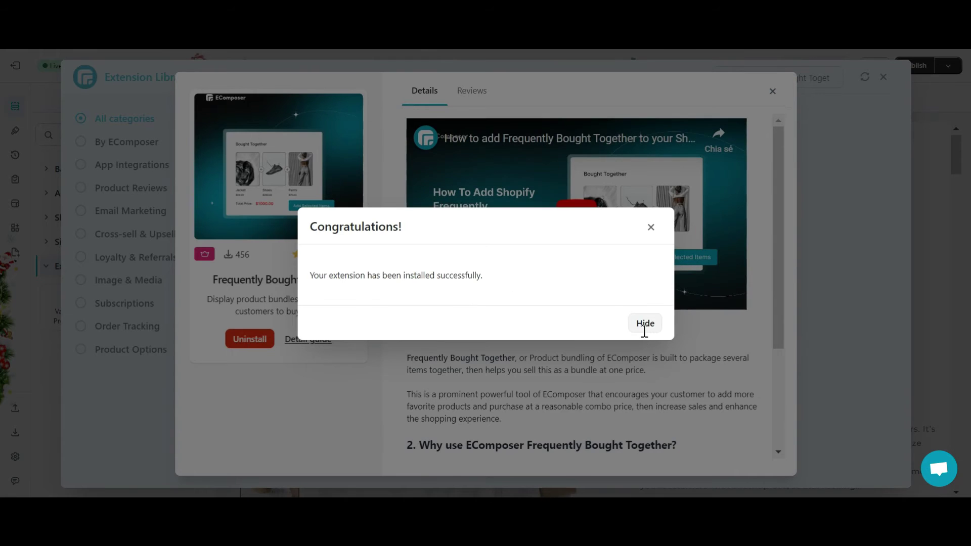
click(645, 324)
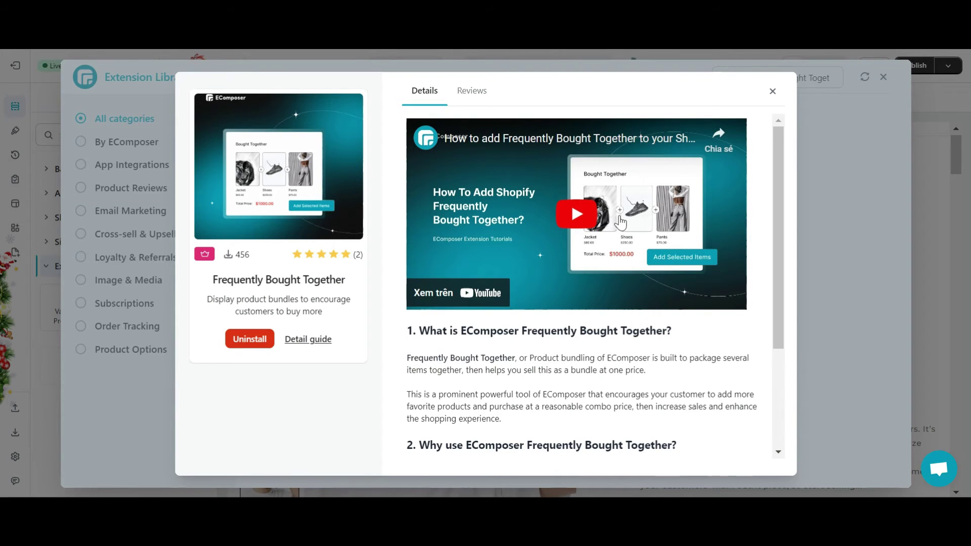
scroll(642, 273, down, 3)
scroll(651, 286, up, 3)
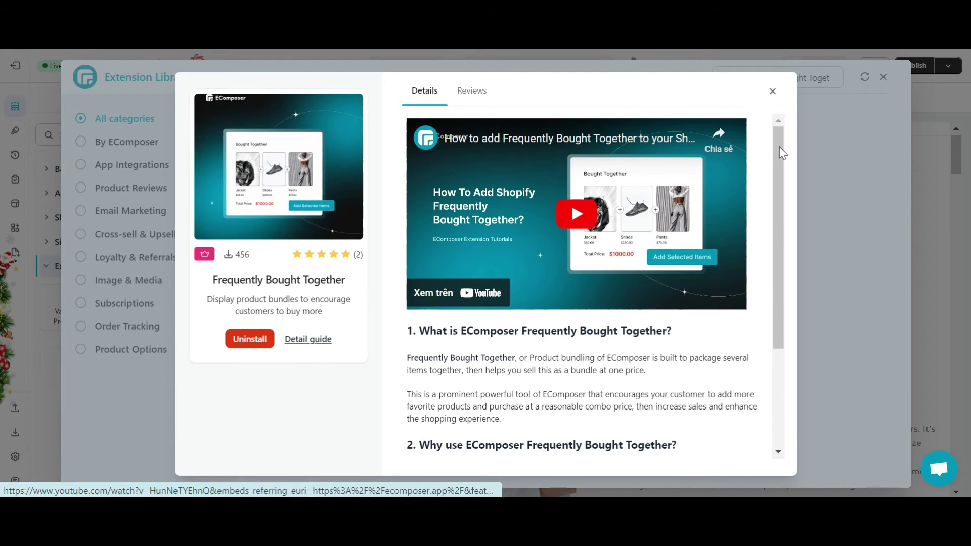
click(772, 91)
Drop the Frequently Bought element onto My Product Page above the Built To Last section
click(884, 79)
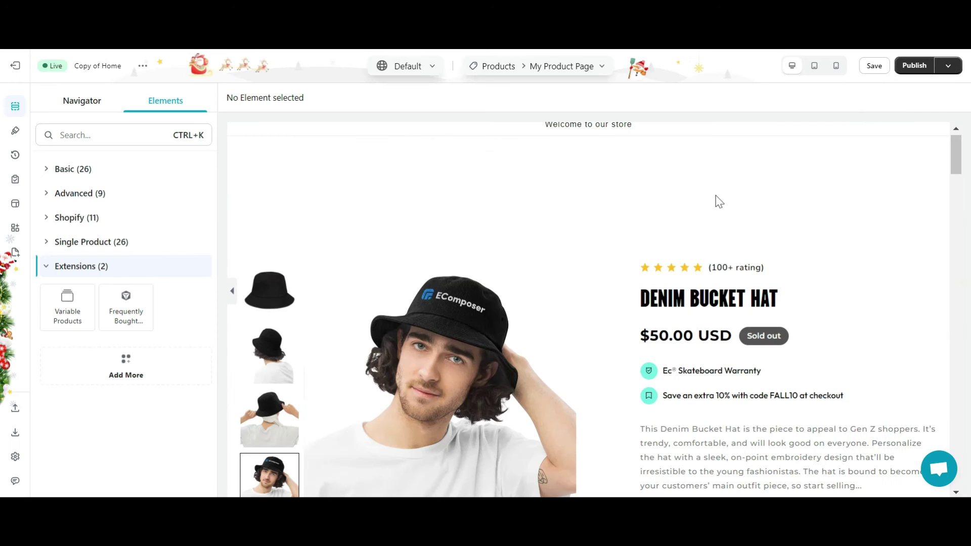
drag(132, 316, 516, 321)
scroll(518, 316, down, 8)
scroll(518, 291, down, 3)
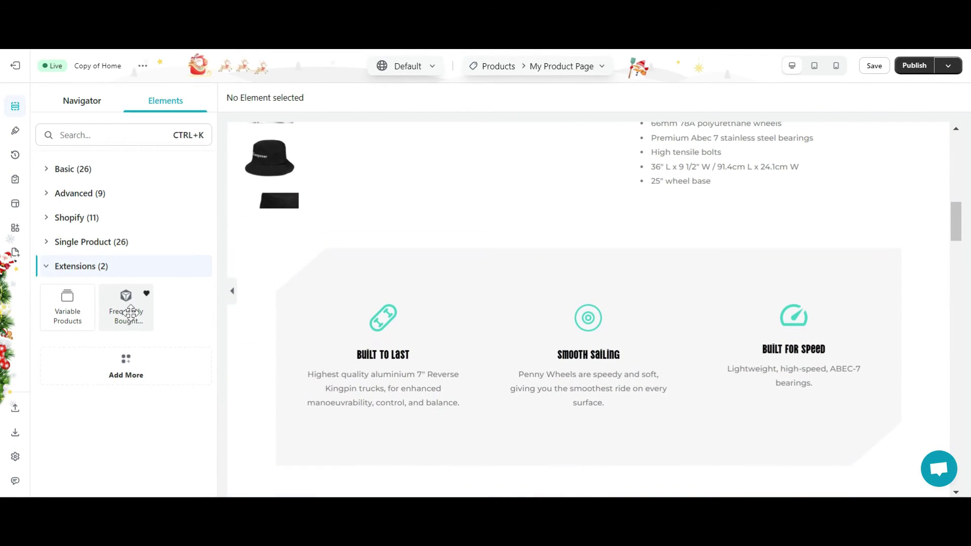
drag(126, 307, 562, 231)
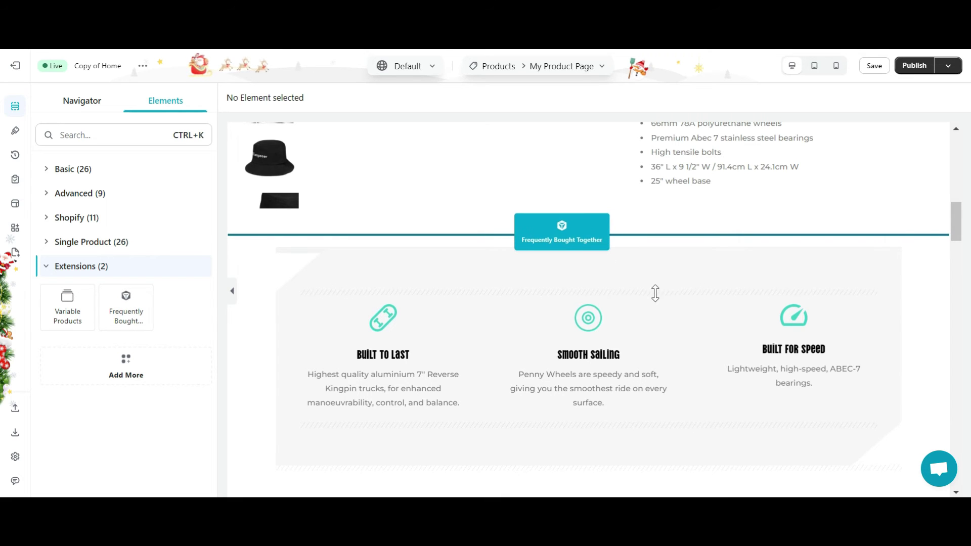
drag(655, 294, 655, 293)
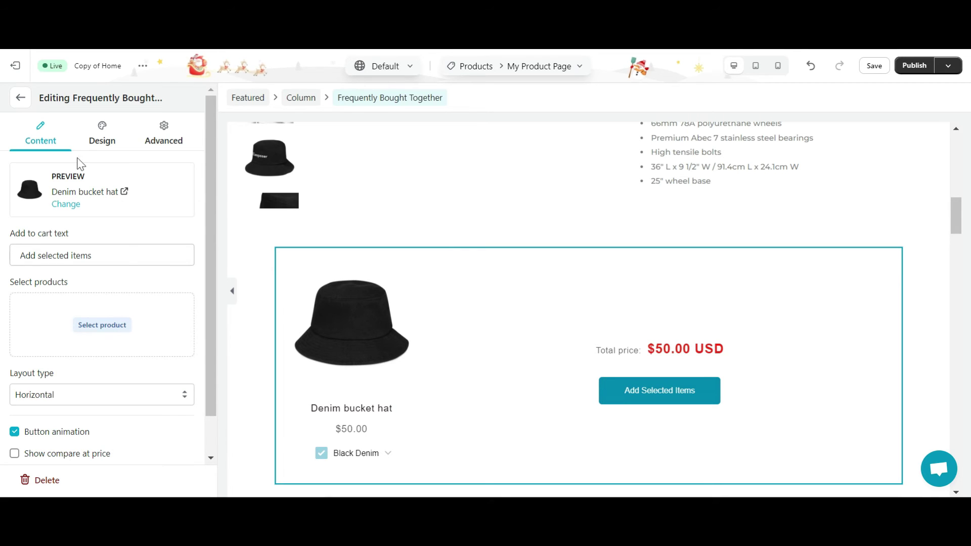
Look through the bundle block's styling and spacing options, then return to its content settings
click(118, 139)
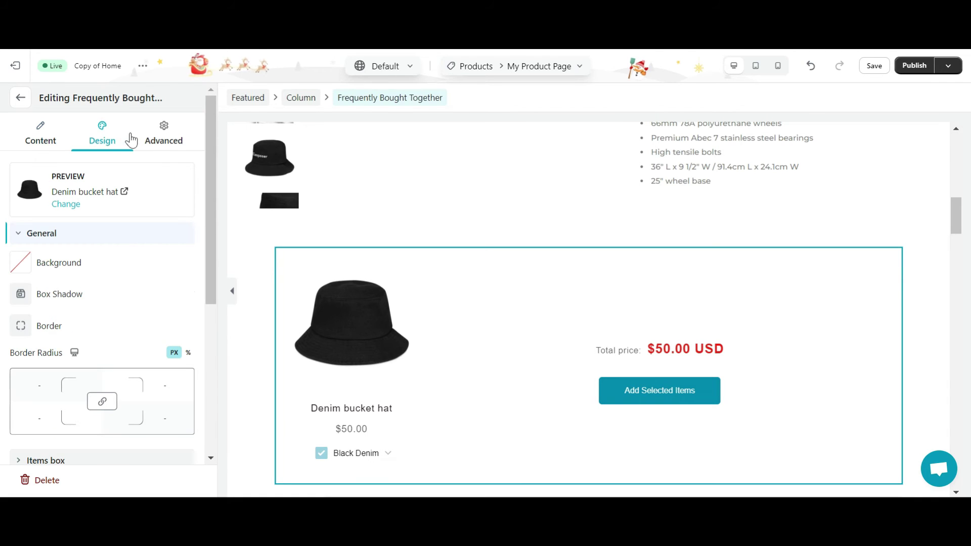
click(178, 139)
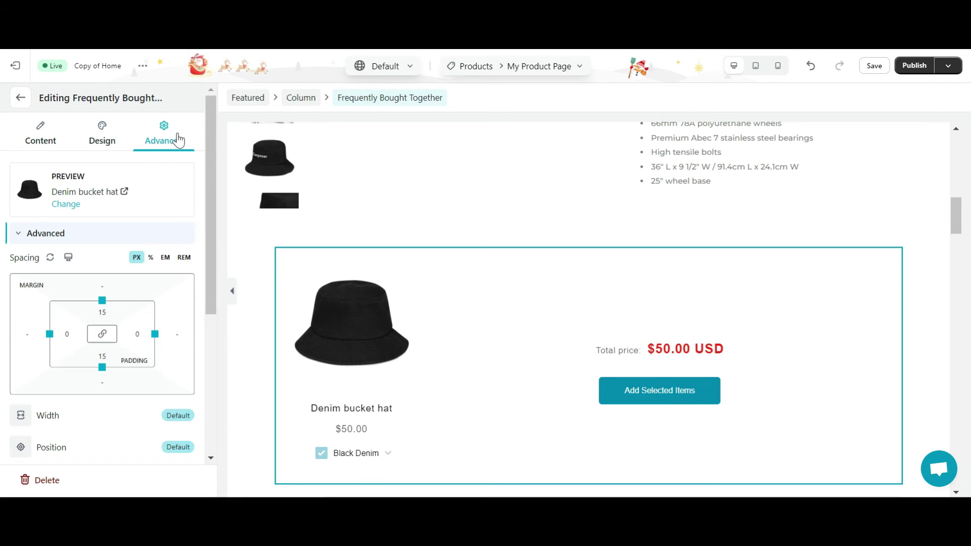
click(39, 143)
scroll(124, 274, down, 2)
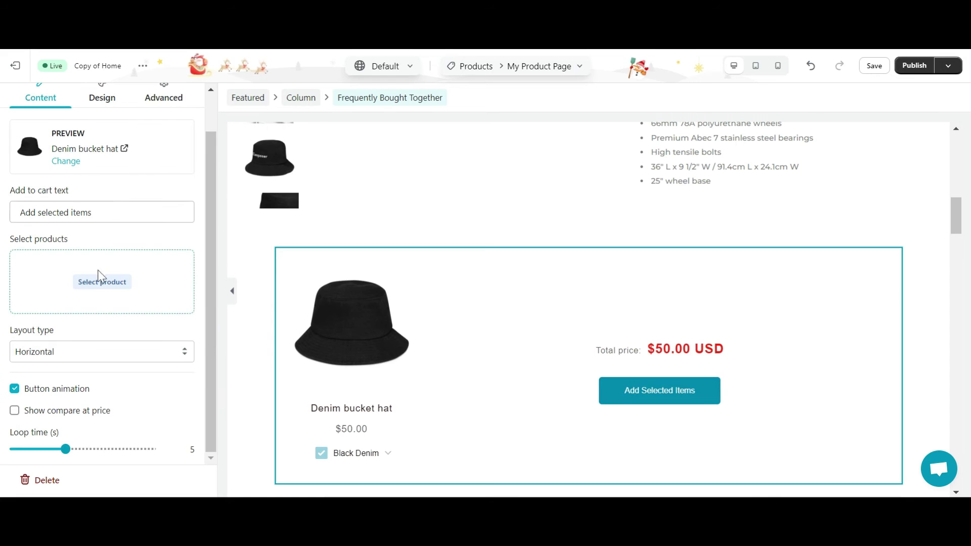
Add High Top Canvas Shoes to the bundle's products
click(99, 287)
click(53, 211)
click(180, 470)
Change the bundle's preview product from Scrunchie to Bandana, totalling $96.95 USD
click(66, 204)
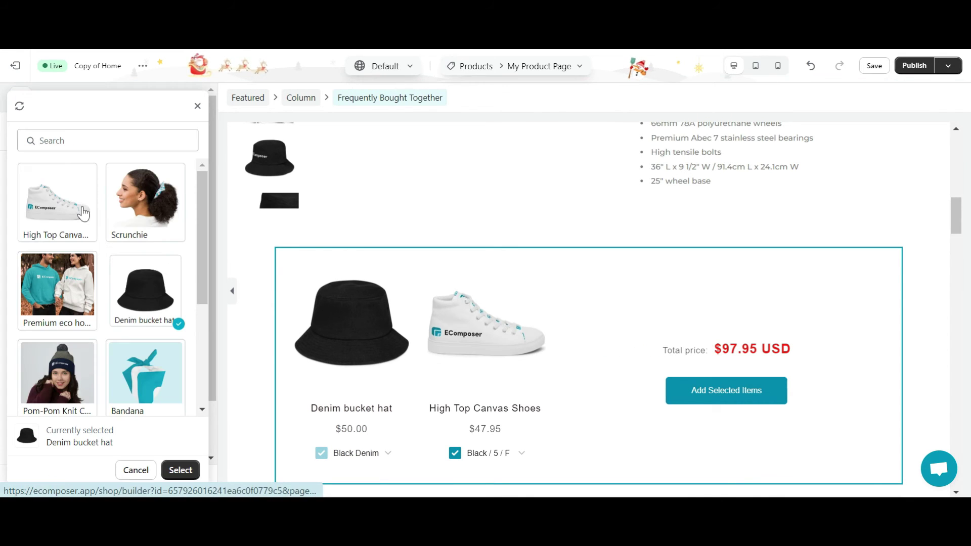
click(154, 207)
click(180, 470)
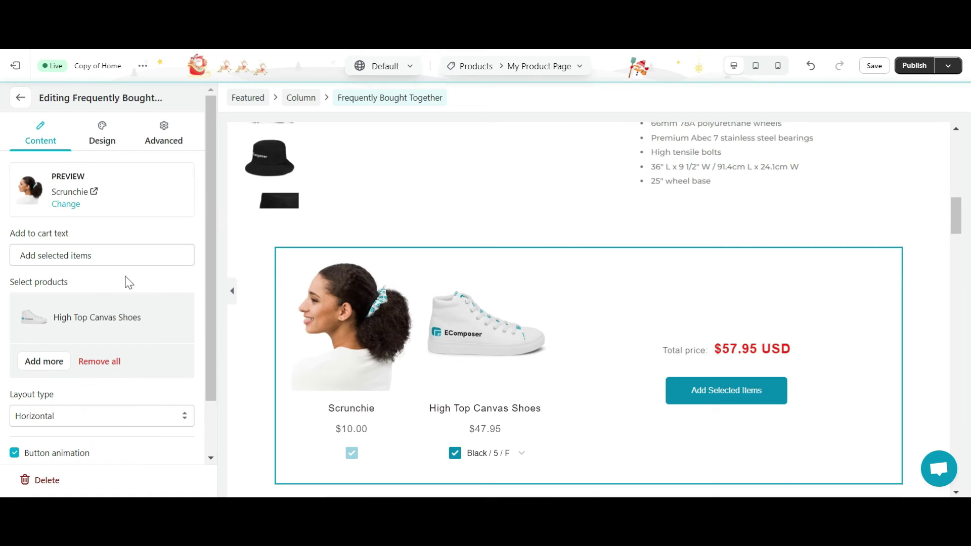
click(65, 204)
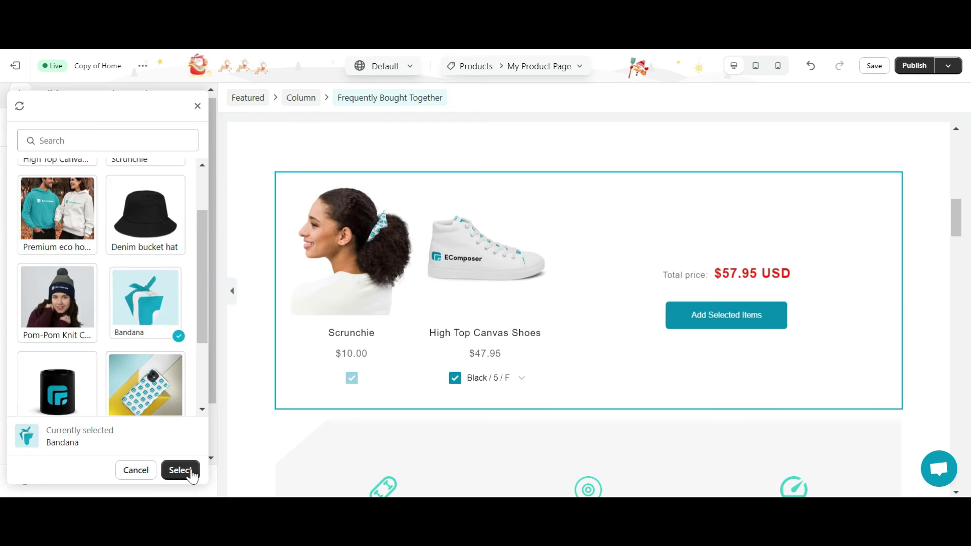
click(133, 302)
click(180, 470)
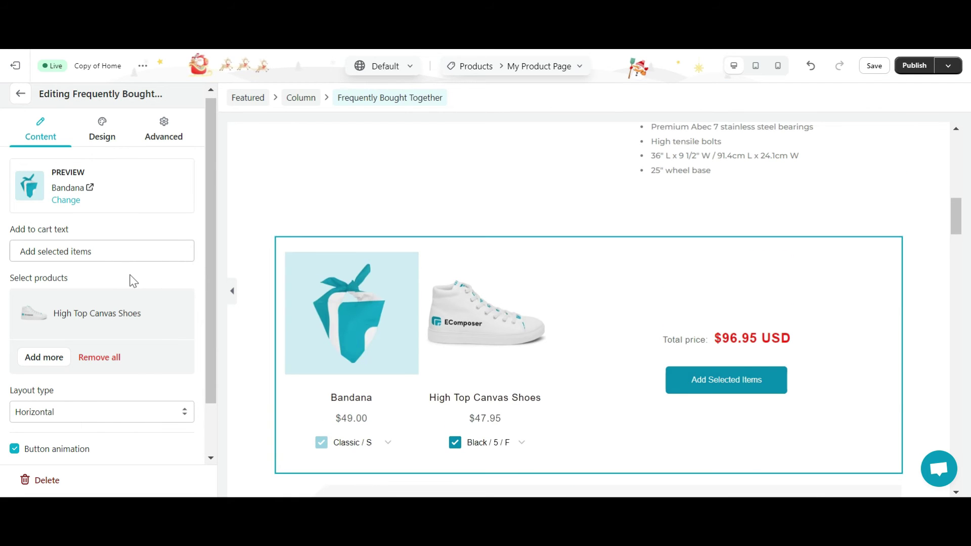
scroll(133, 282, down, 2)
Search the extension library for 'Christmas' and install the Christmas Effect extension
key(Escape)
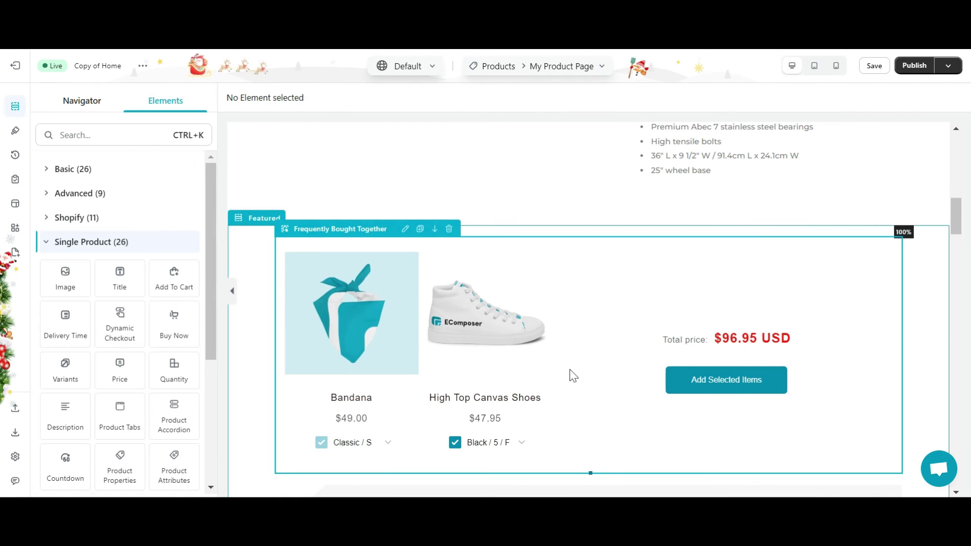
click(110, 244)
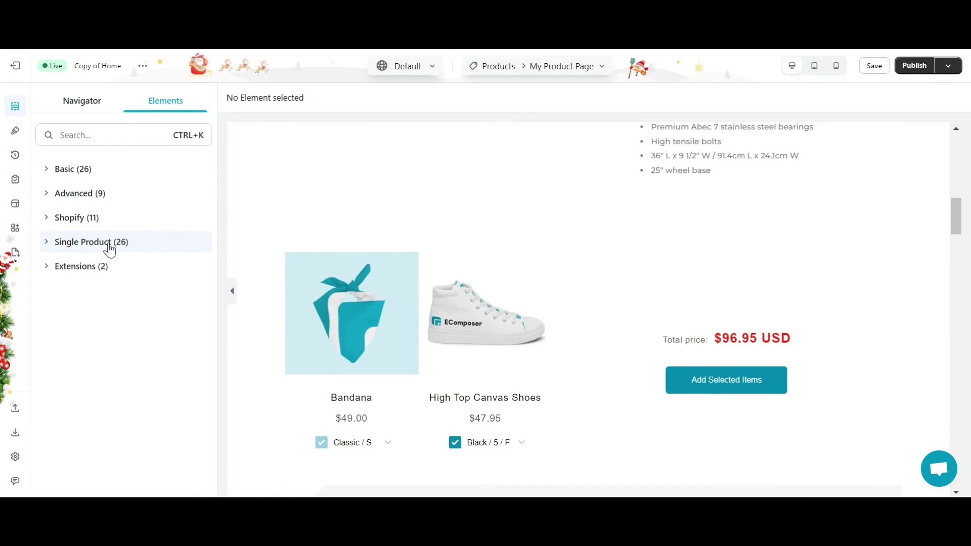
click(121, 266)
click(124, 370)
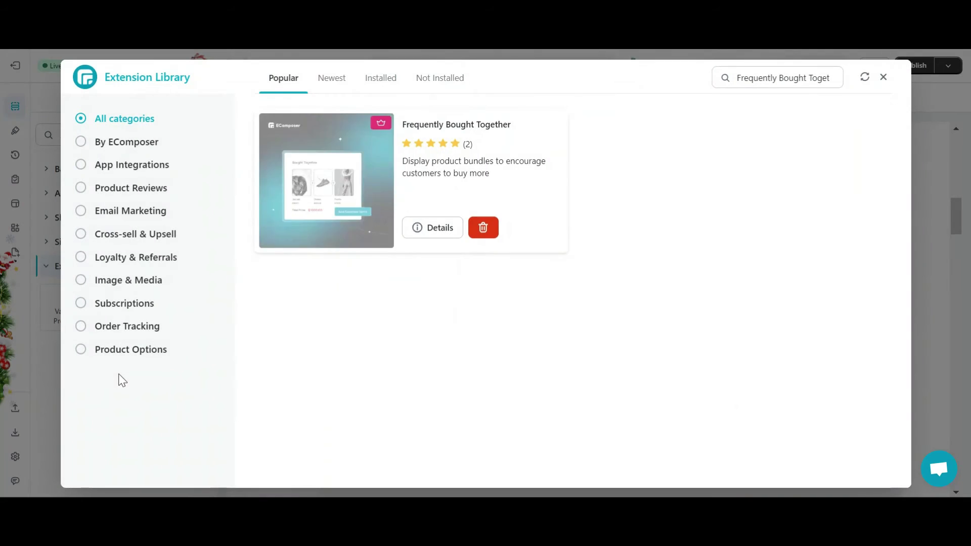
click(833, 78)
text(Christmas)
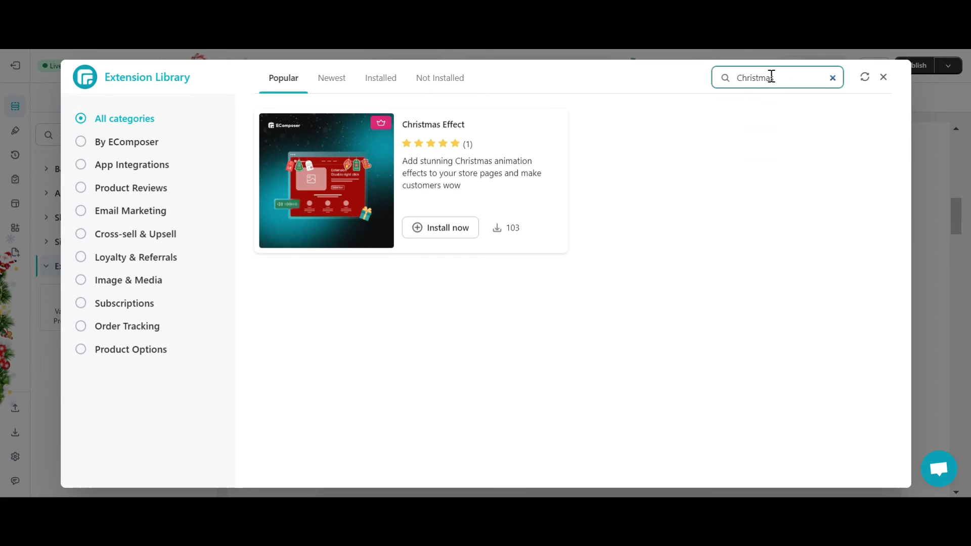
click(430, 232)
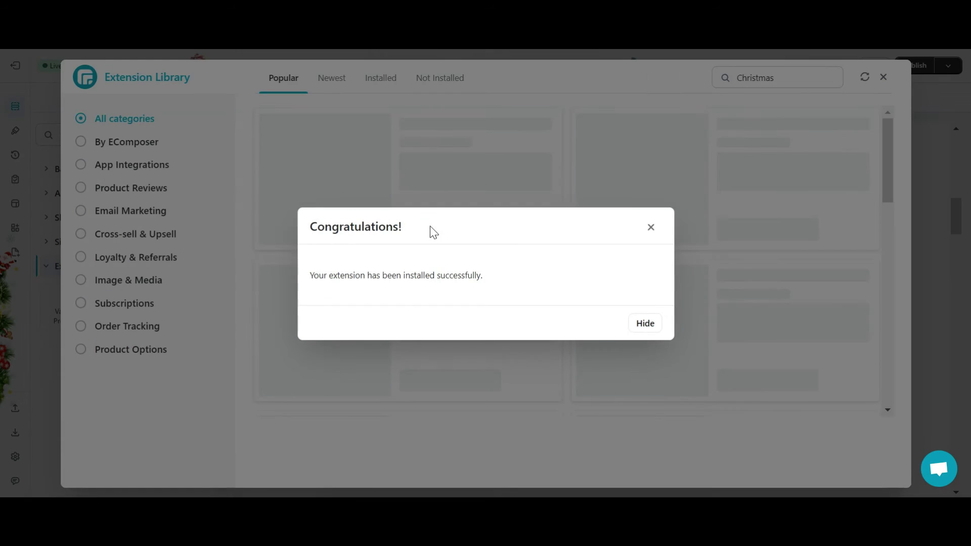
click(644, 324)
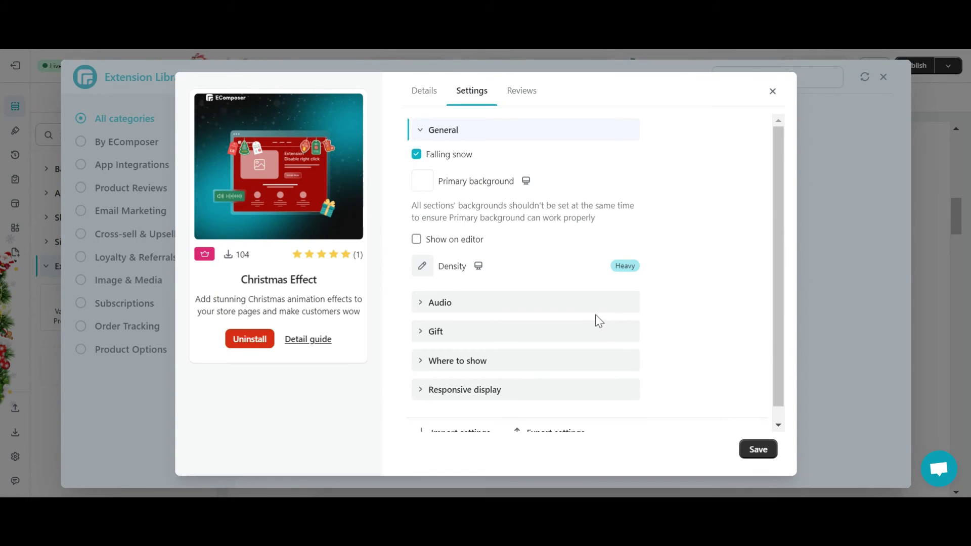
Set the Christmas Effect primary background color to red
scroll(561, 245, down, 1)
scroll(558, 248, up, 1)
click(426, 190)
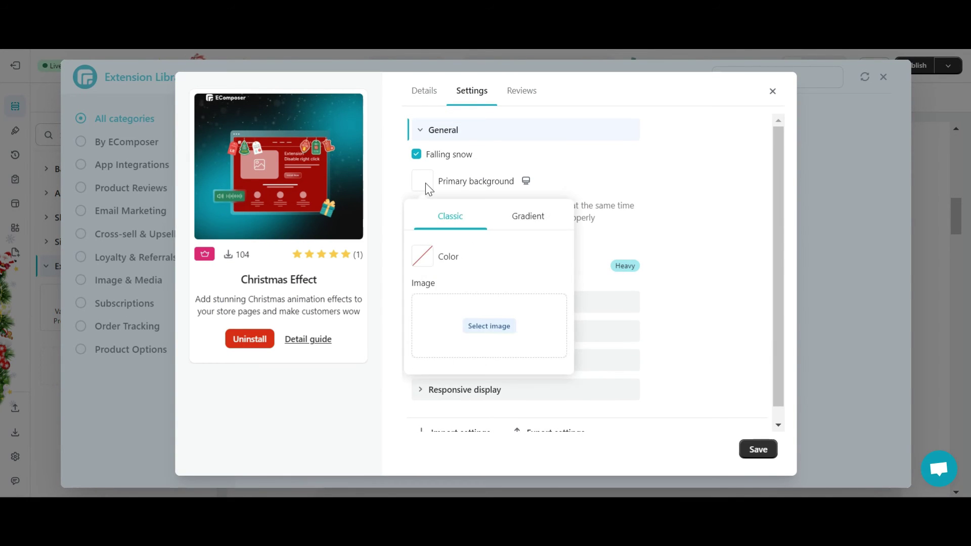
click(421, 263)
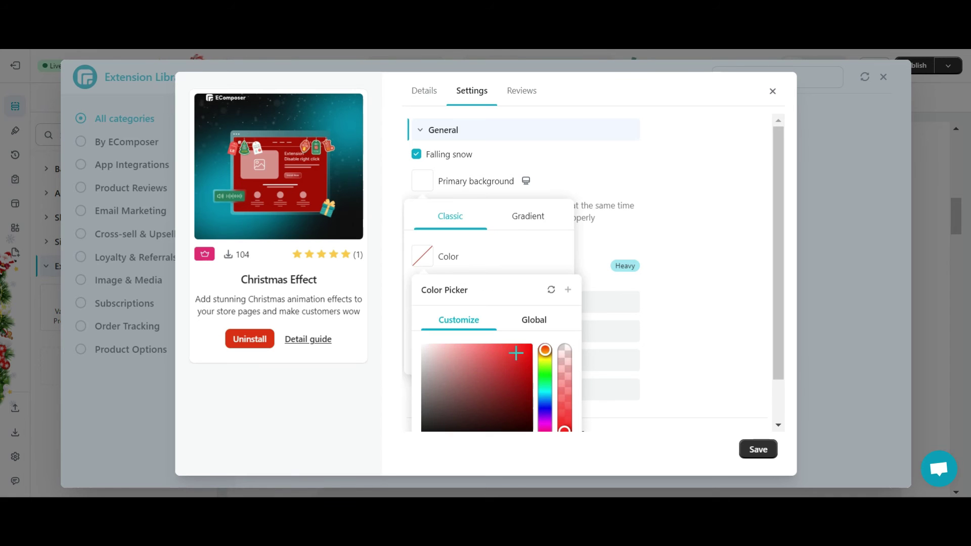
click(529, 349)
click(707, 319)
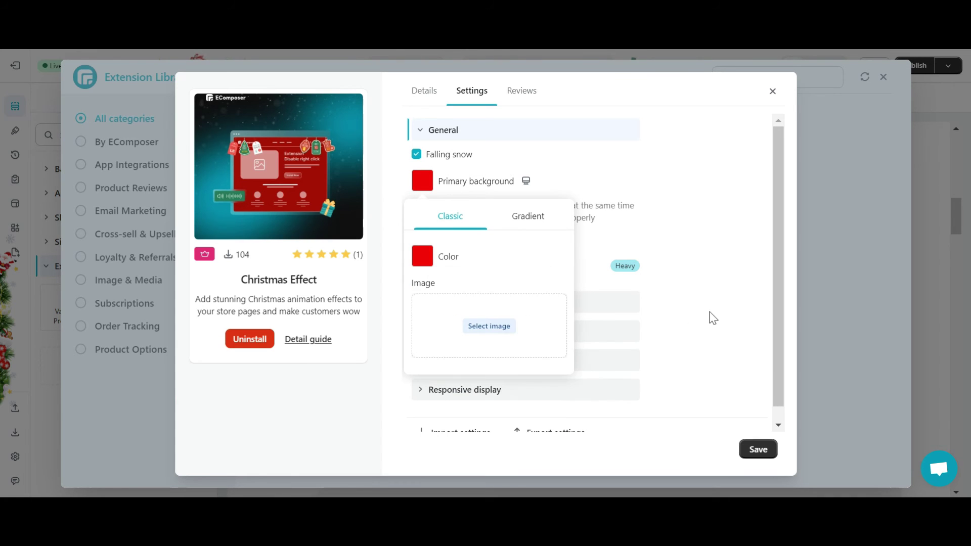
click(708, 320)
Review the audio, gift, where-to-show and responsive settings, then save the Christmas Effect settings
scroll(537, 299, down, 1)
click(536, 292)
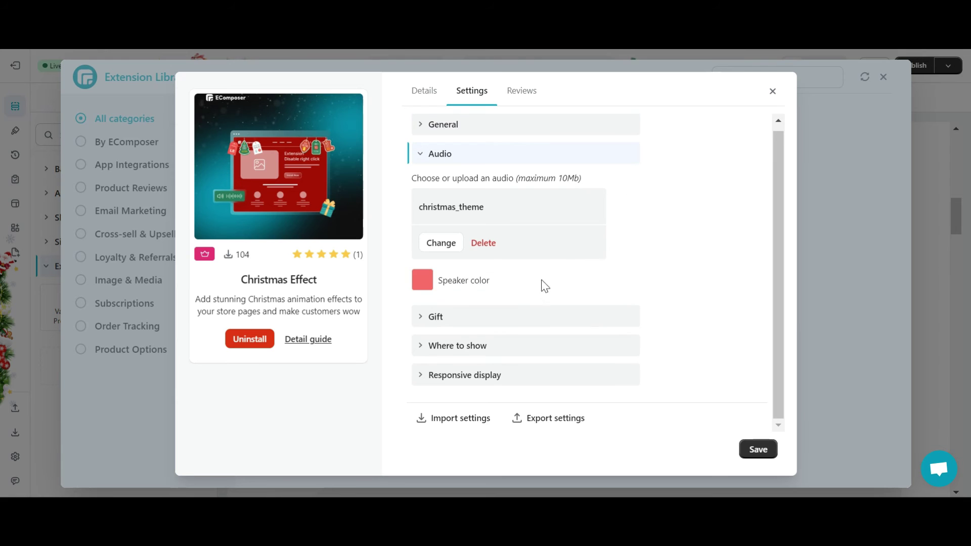
click(541, 313)
scroll(569, 315, down, 3)
scroll(570, 315, down, 10)
click(560, 289)
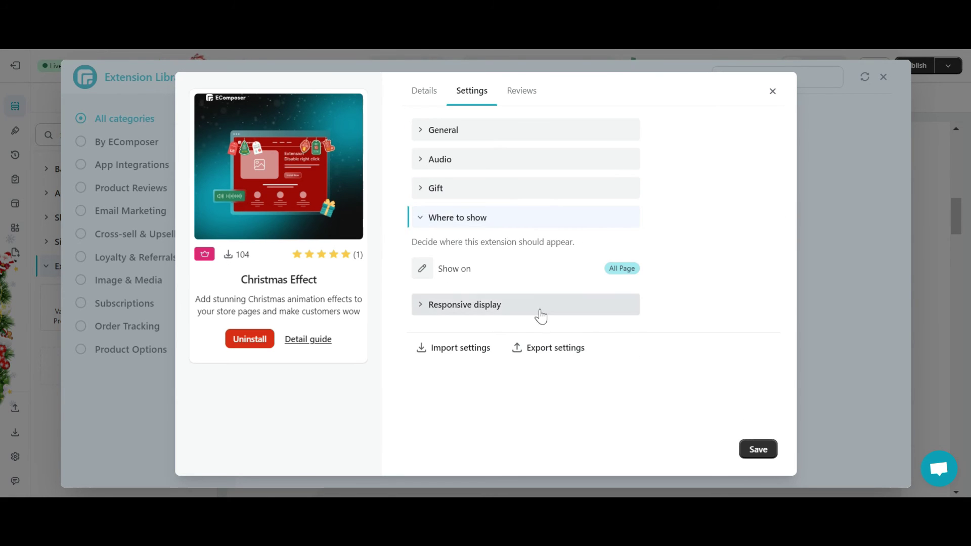
click(544, 306)
click(756, 449)
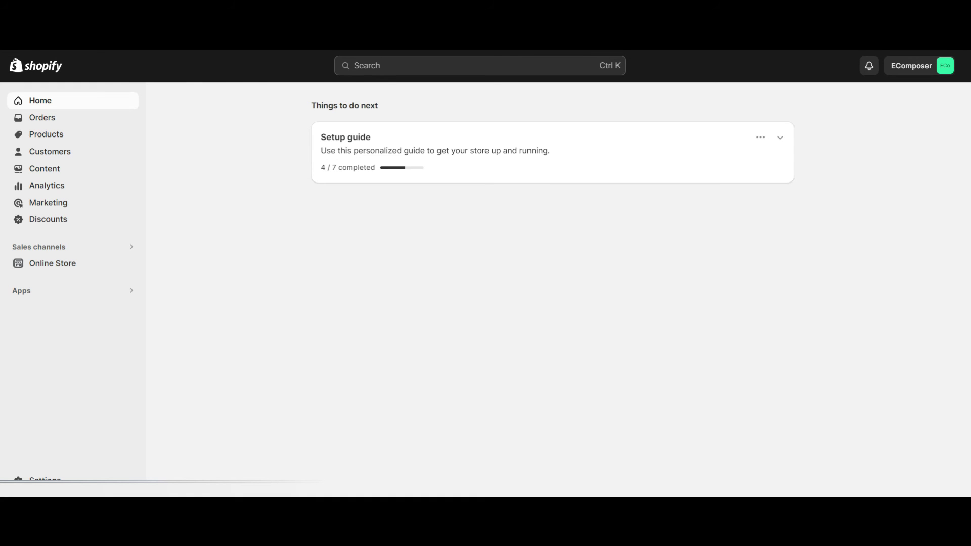
Go from Shopify's Apps list into EComposer Builder and open My Product Page from Recent layouts
click(92, 292)
click(396, 112)
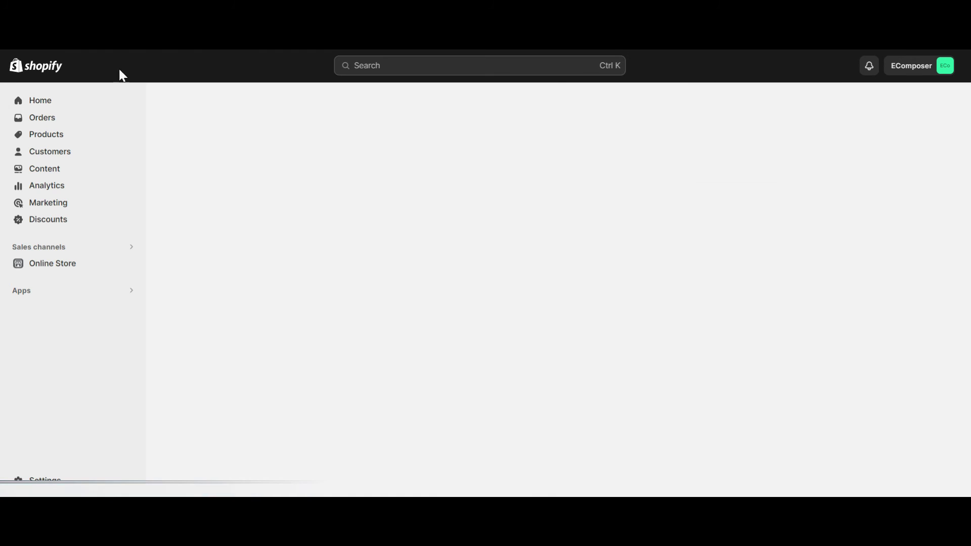
click(26, 292)
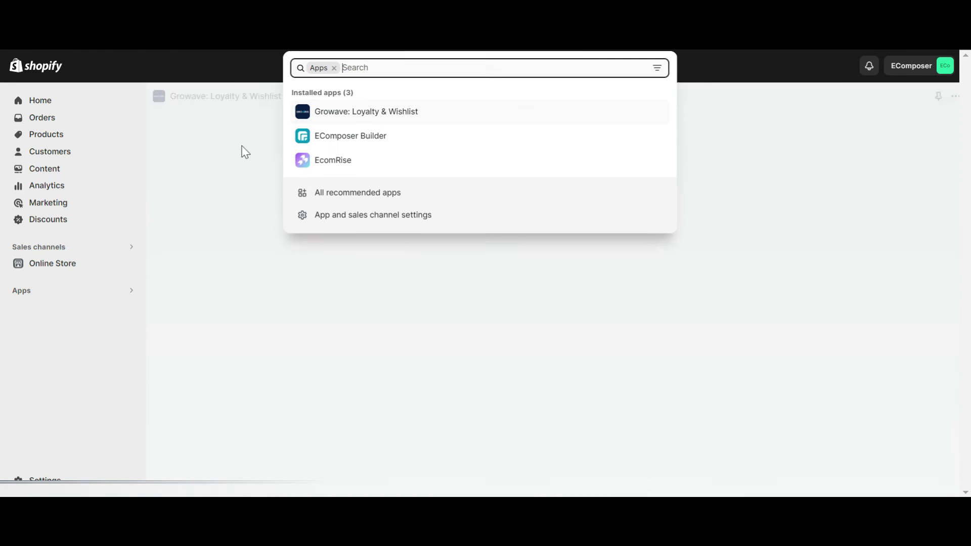
click(364, 136)
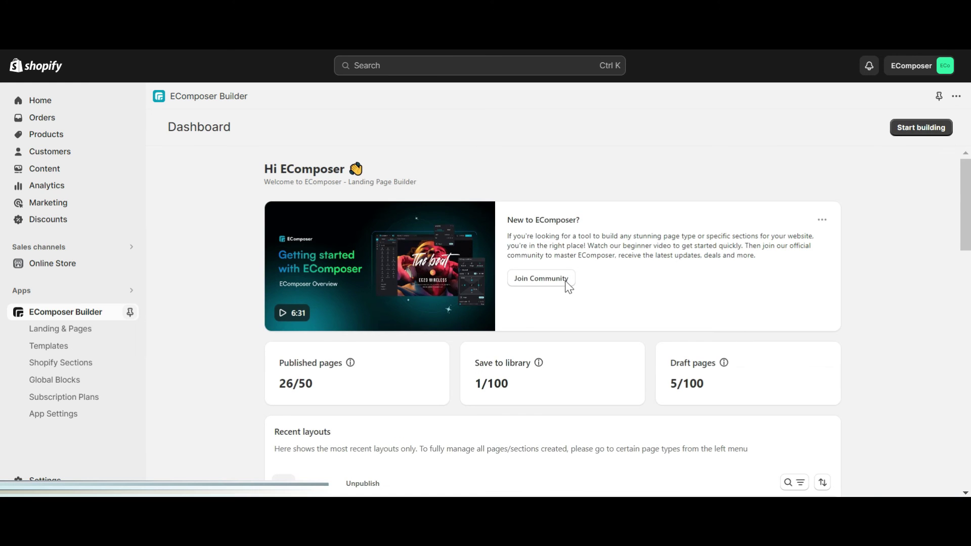
scroll(565, 280, down, 5)
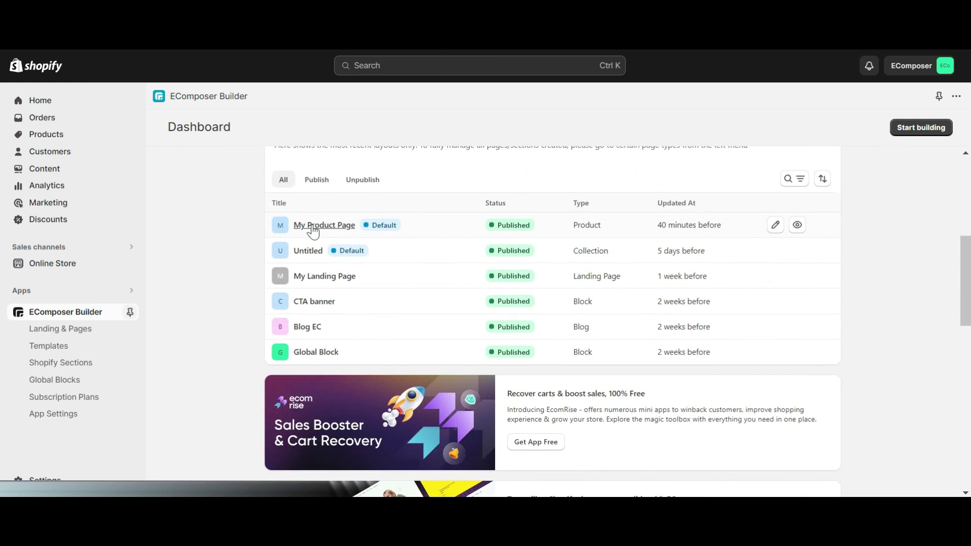
click(315, 226)
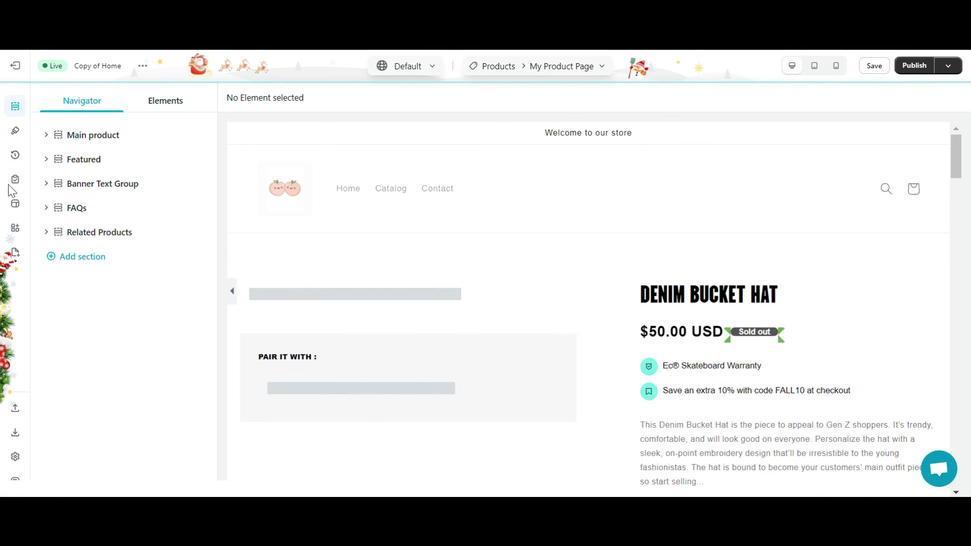
Install the Growave - Wishlist Button extension from the Extension Library
click(16, 232)
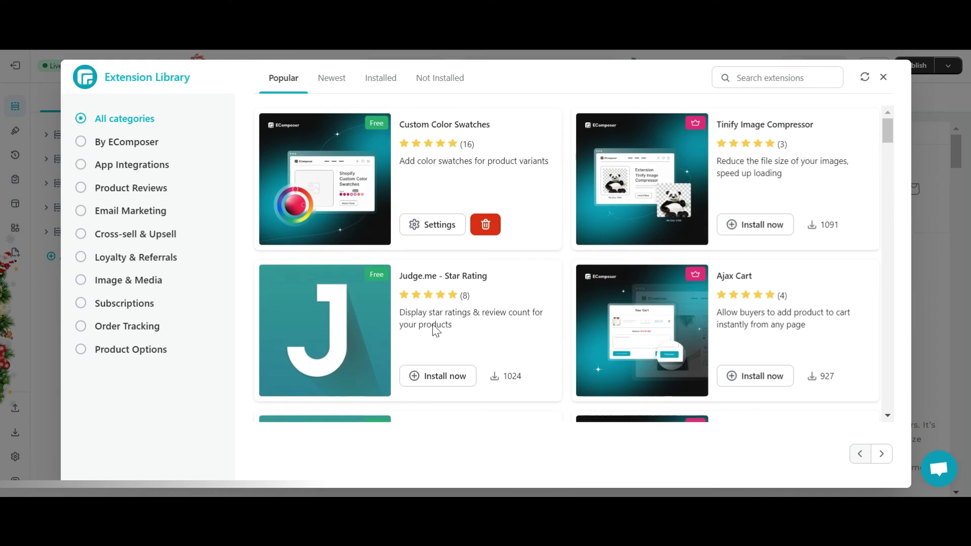
scroll(353, 331, down, 9)
click(447, 223)
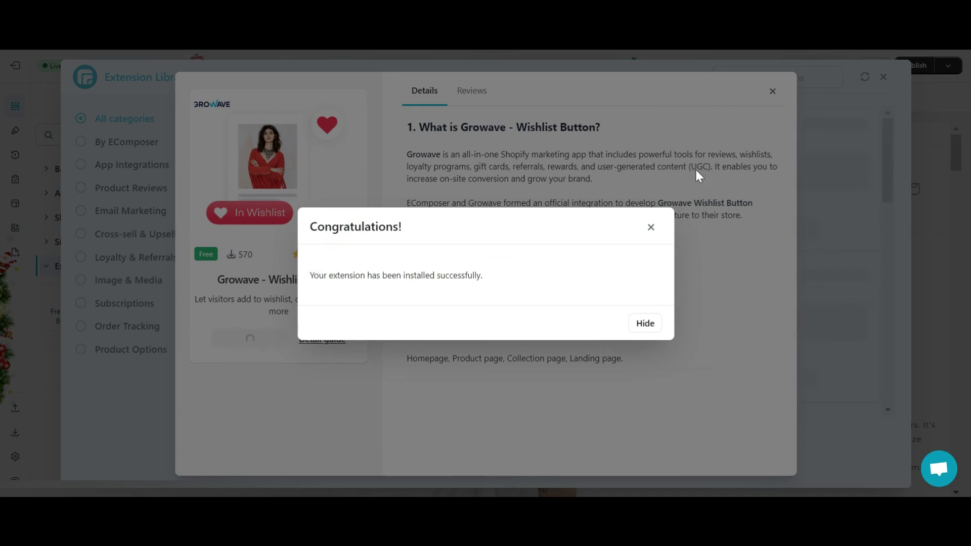
click(647, 324)
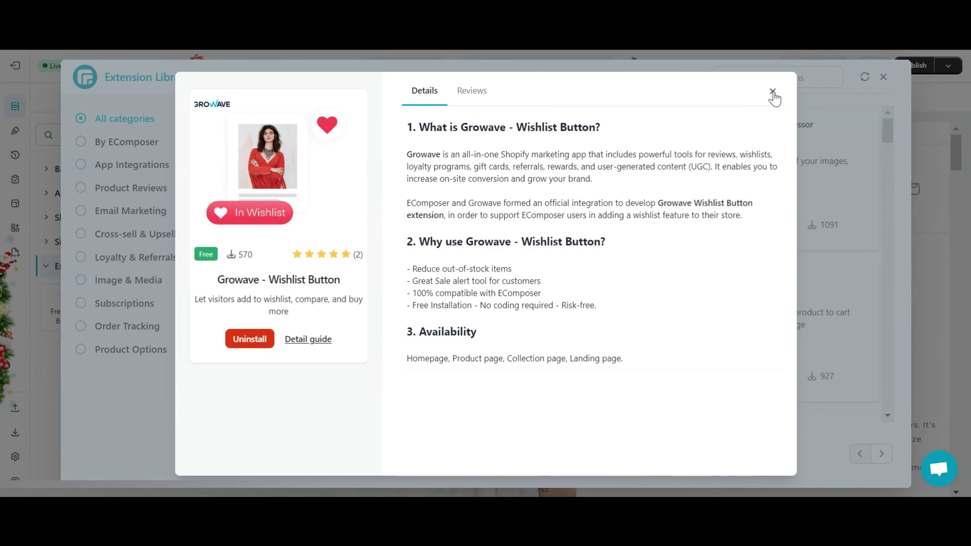
click(773, 92)
click(883, 77)
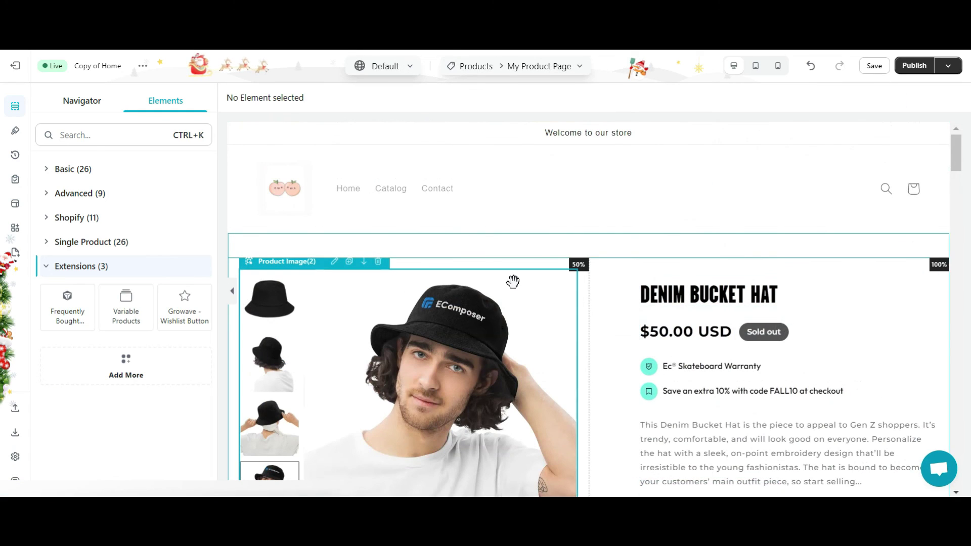
Drag the Growave Wishlist Button onto the product page below the tech specs list
scroll(578, 251, down, 7)
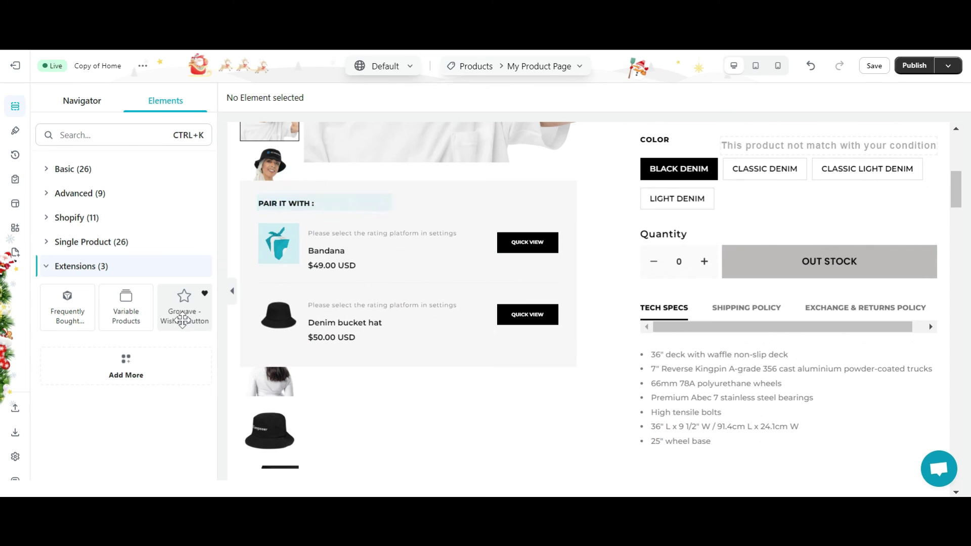
drag(183, 320, 748, 289)
drag(639, 361, 641, 363)
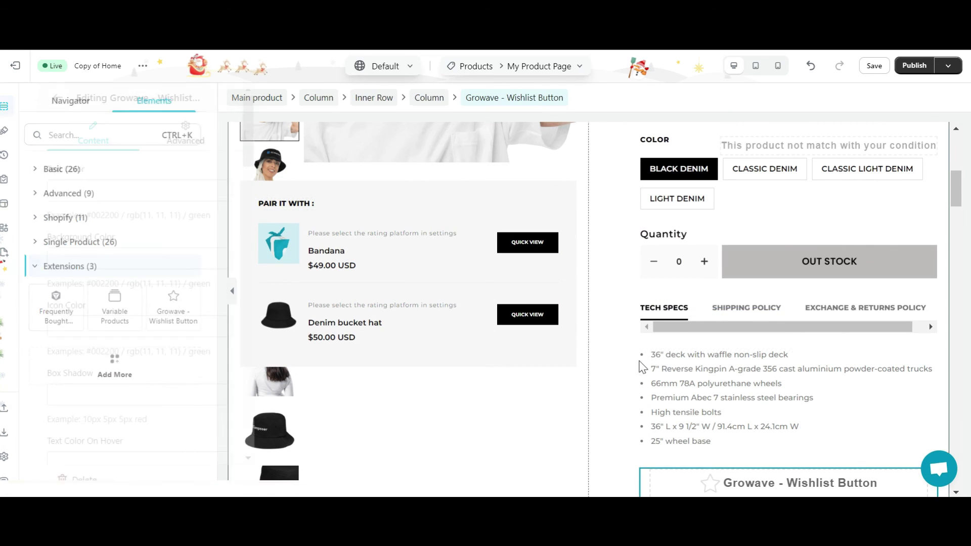
scroll(652, 354, down, 3)
scroll(669, 334, down, 1)
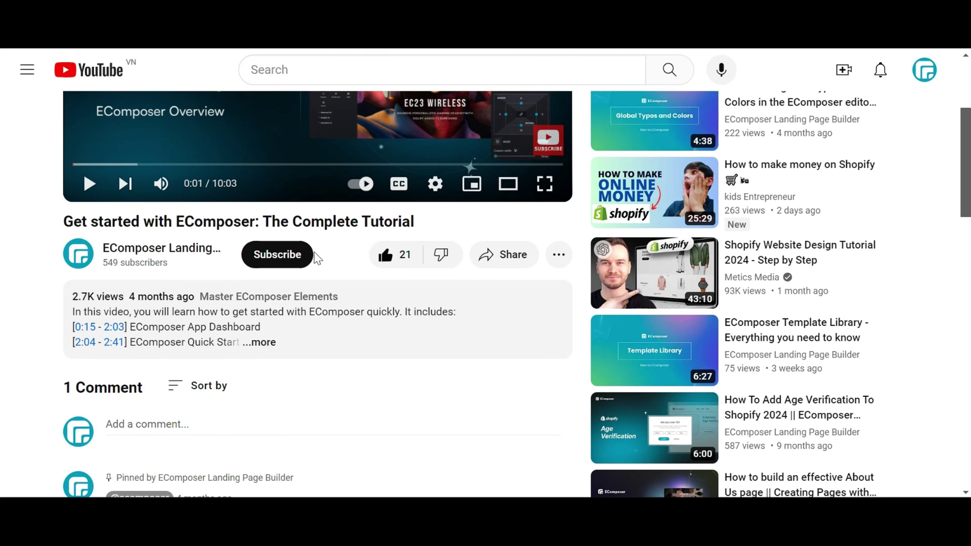
Subscribe to the EComposer channel and expand the tutorial's full description
click(285, 261)
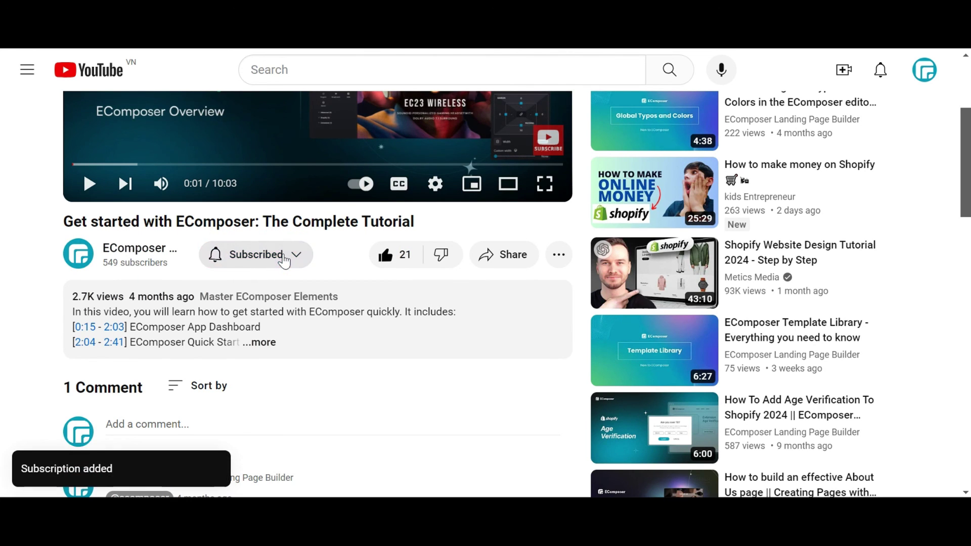
click(261, 343)
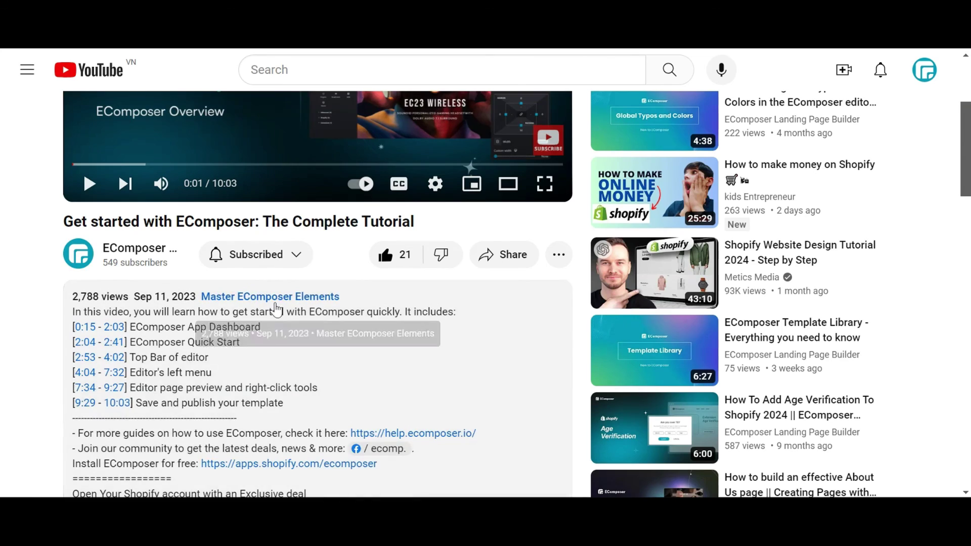
scroll(277, 306, down, 3)
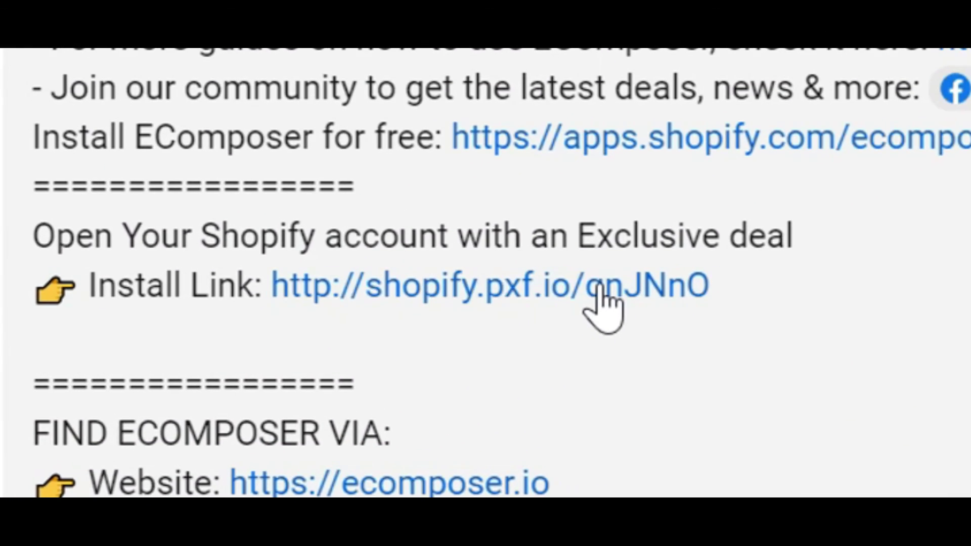
Follow the Install Link in the description to Shopify's $1 first-month free-trial page
click(598, 293)
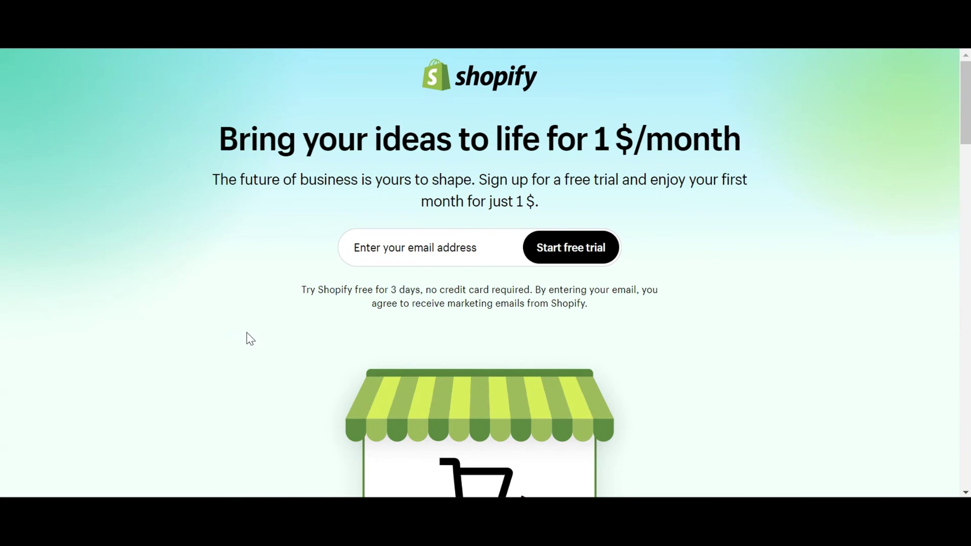